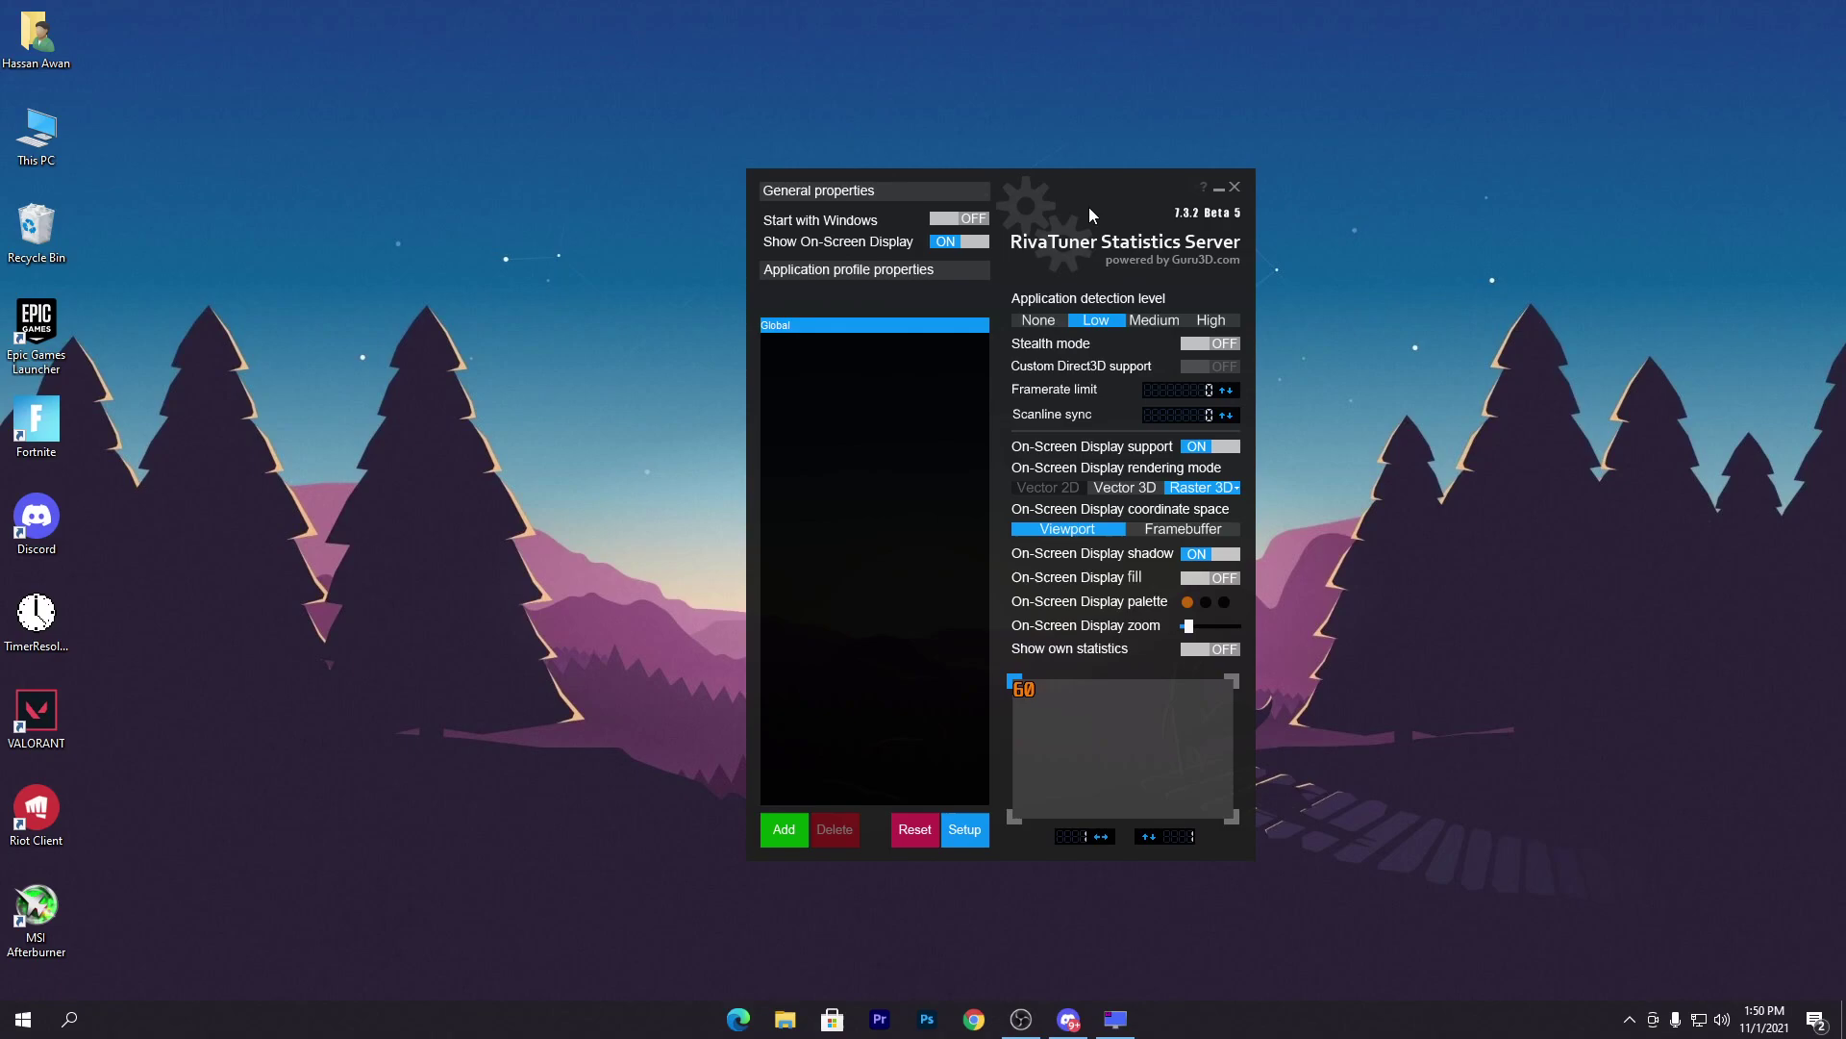
- Launch MSI Afterburner from search with admin permission, then minimize it to the tray
{"action": "key", "text": "super"}
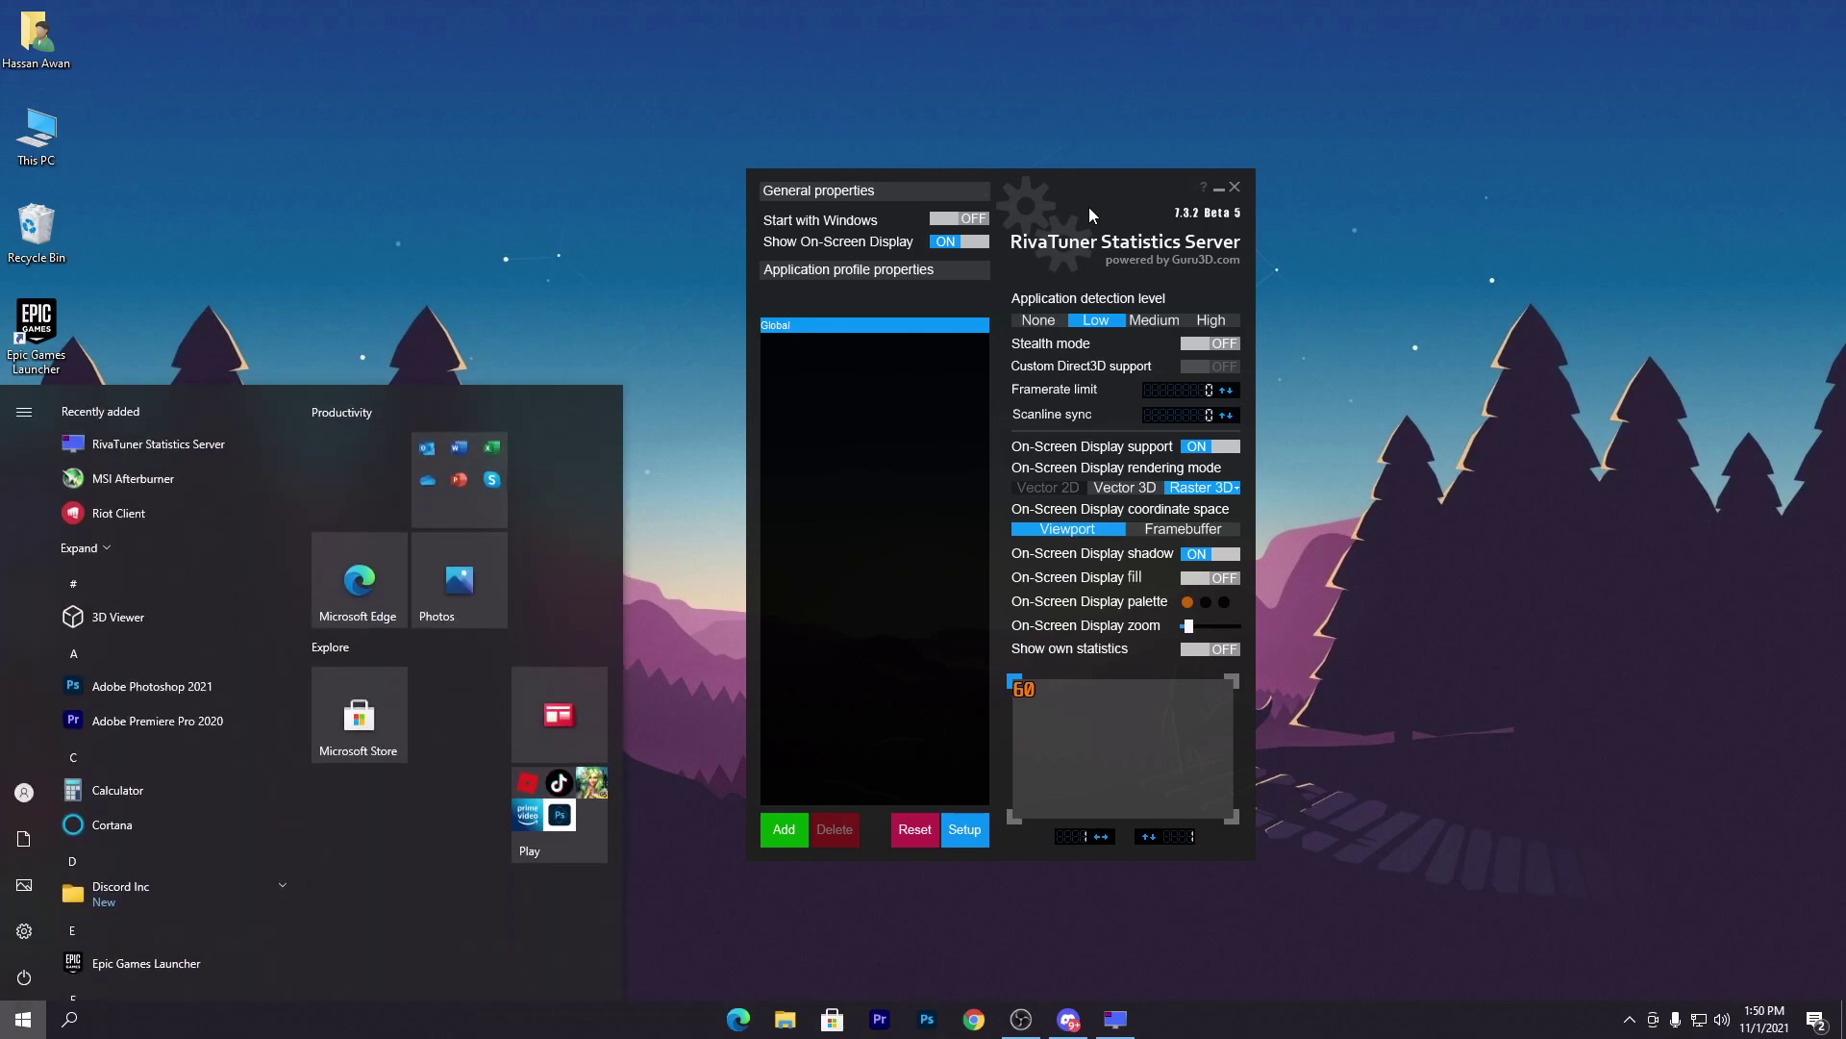
{"action": "type", "text": "msi"}
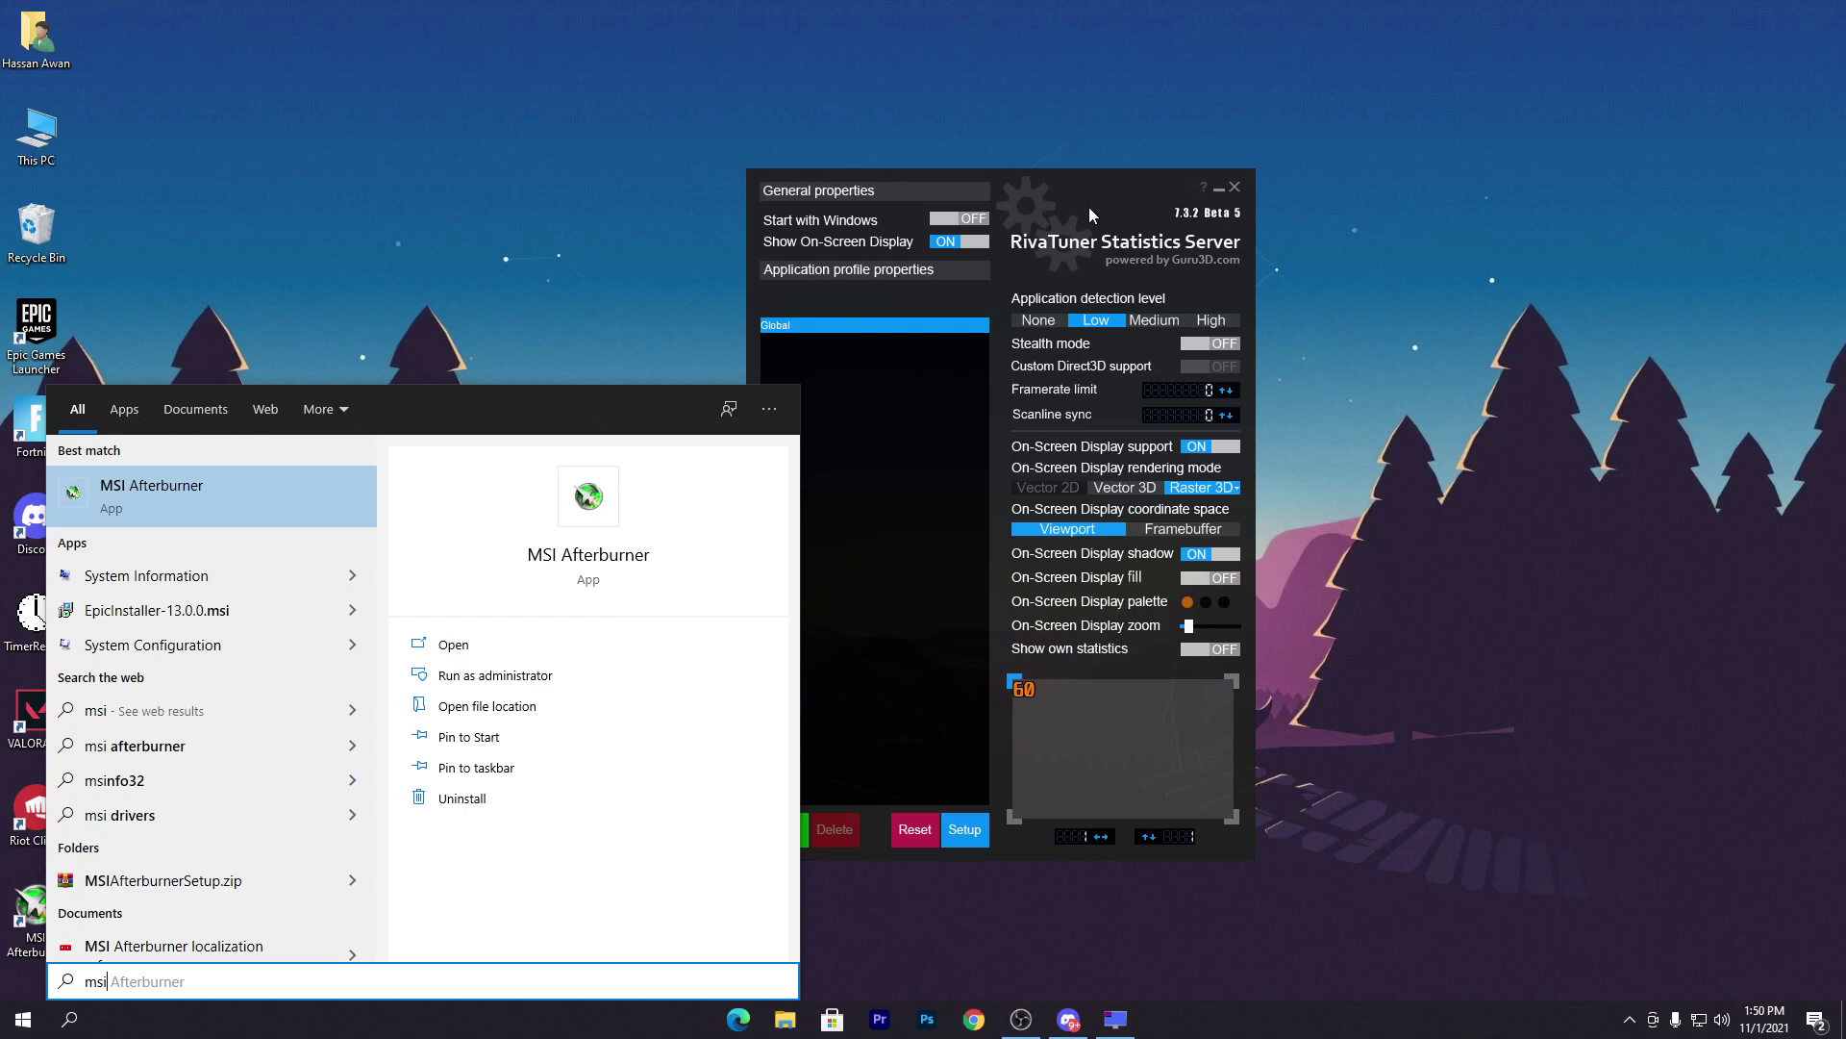
{"action": "left_click", "coordinate": [202, 519]}
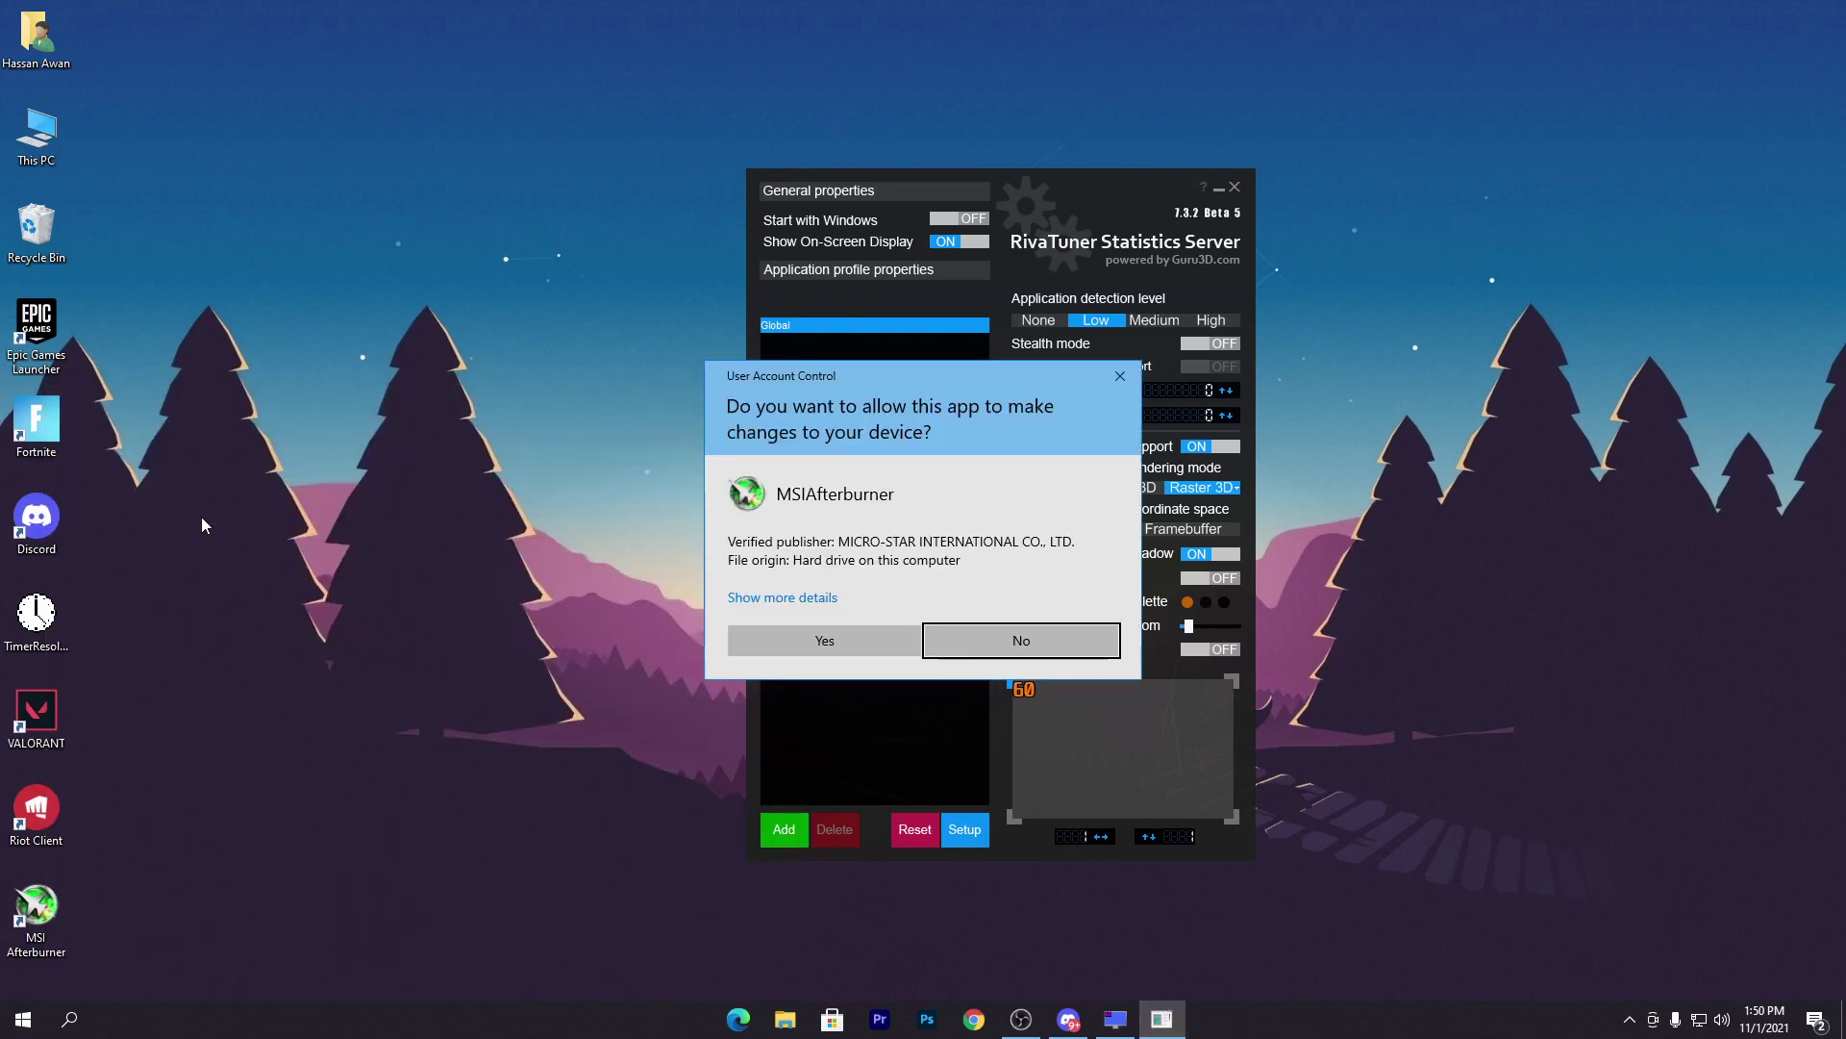
{"action": "left_click", "coordinate": [836, 635]}
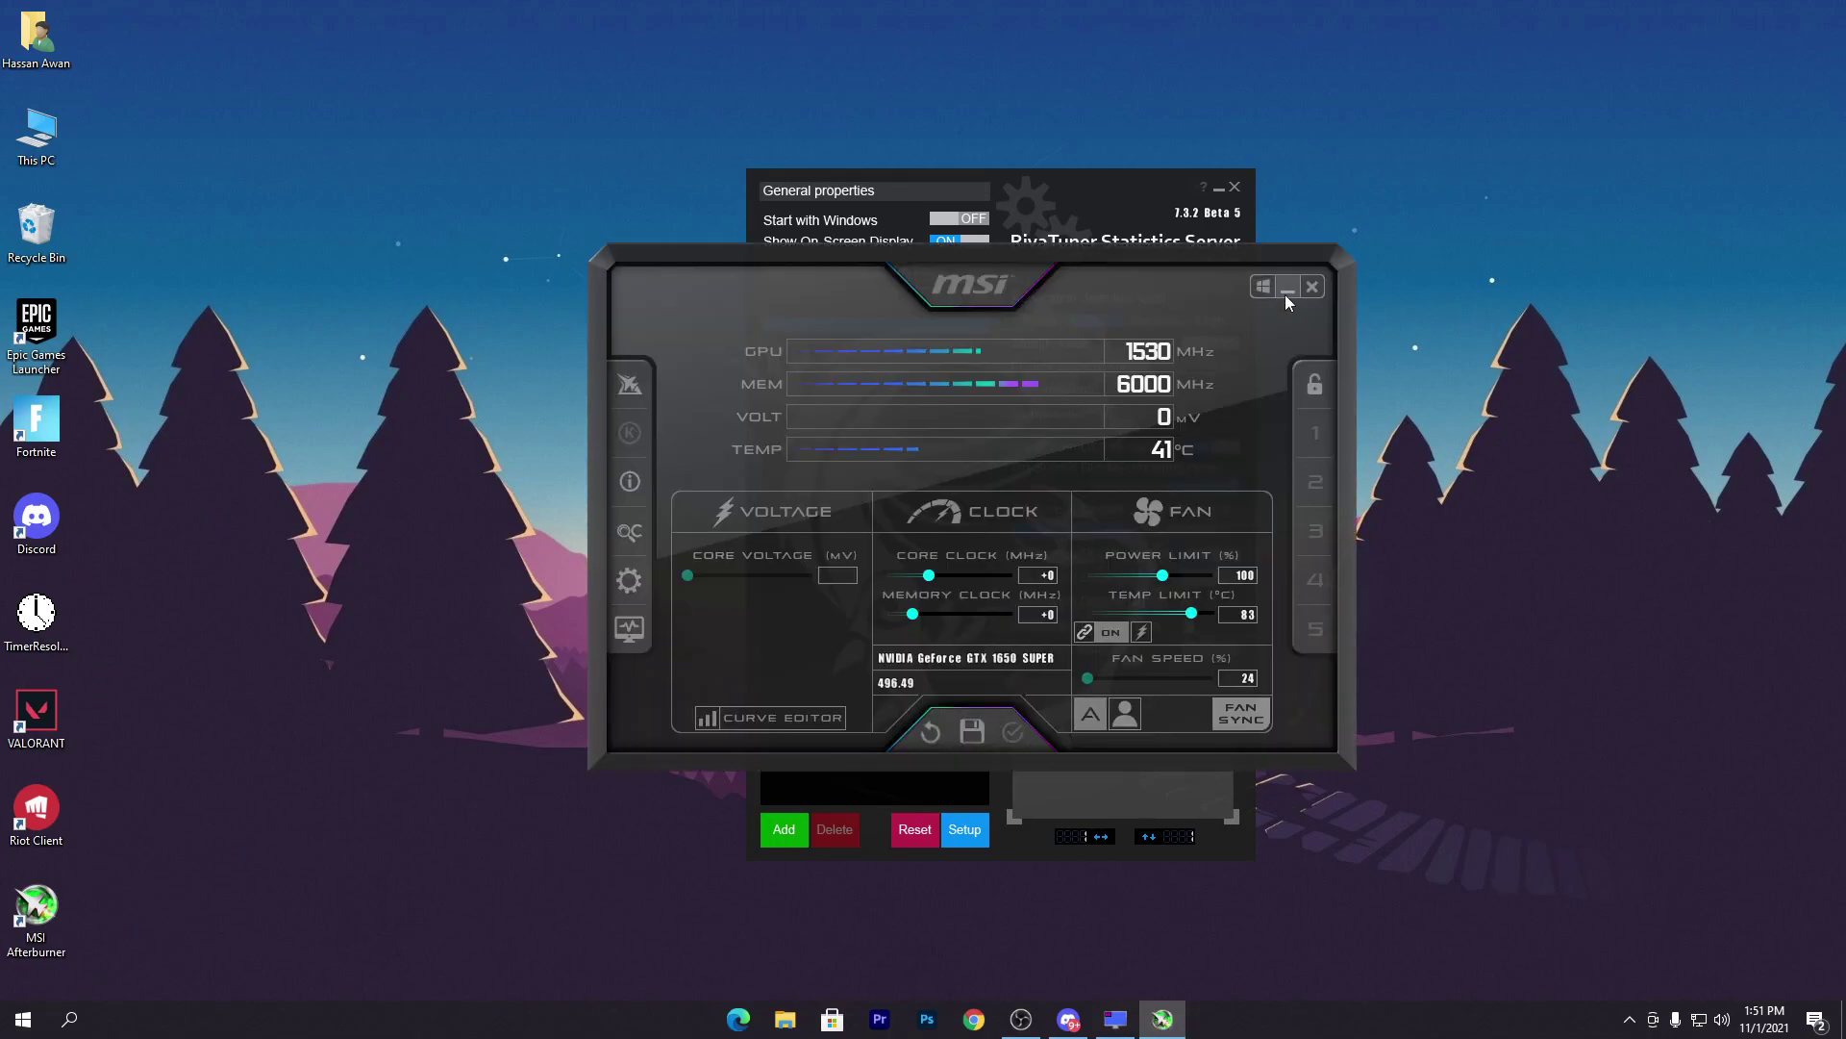
{"action": "left_click", "coordinate": [1287, 290]}
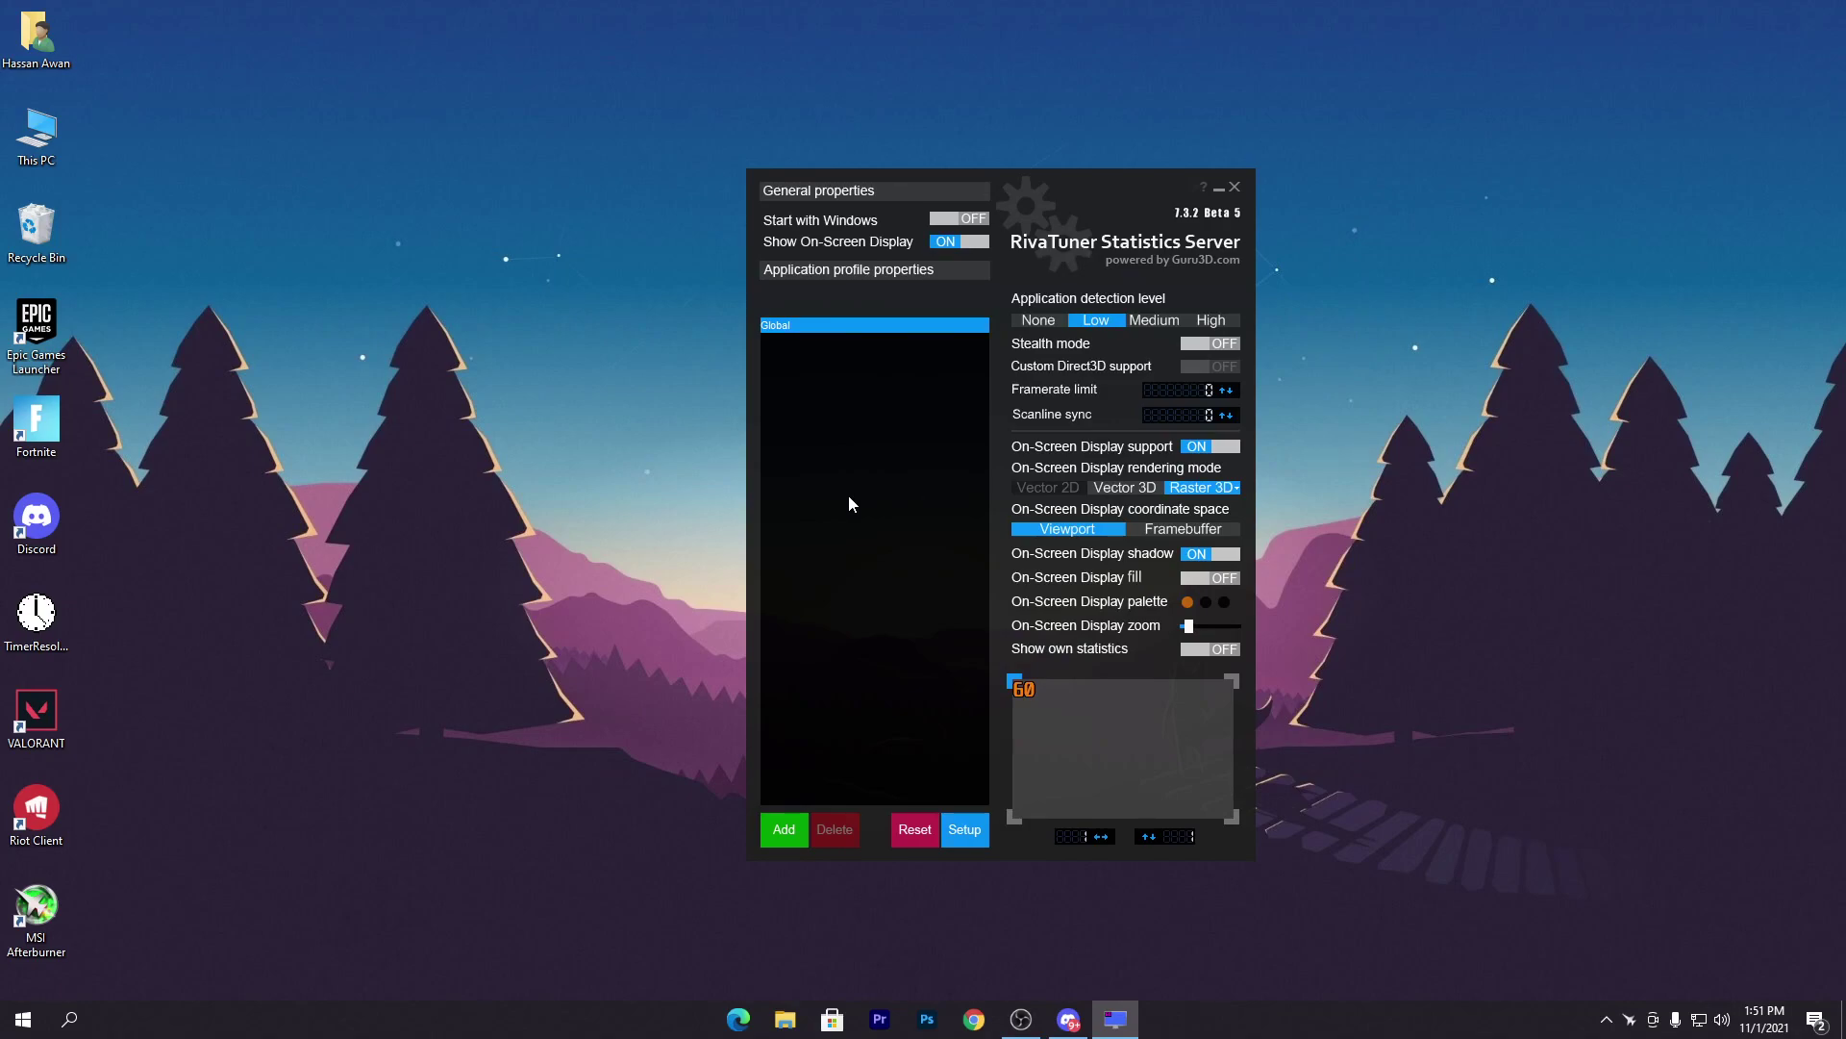
{"action": "left_click", "coordinate": [73, 1019]}
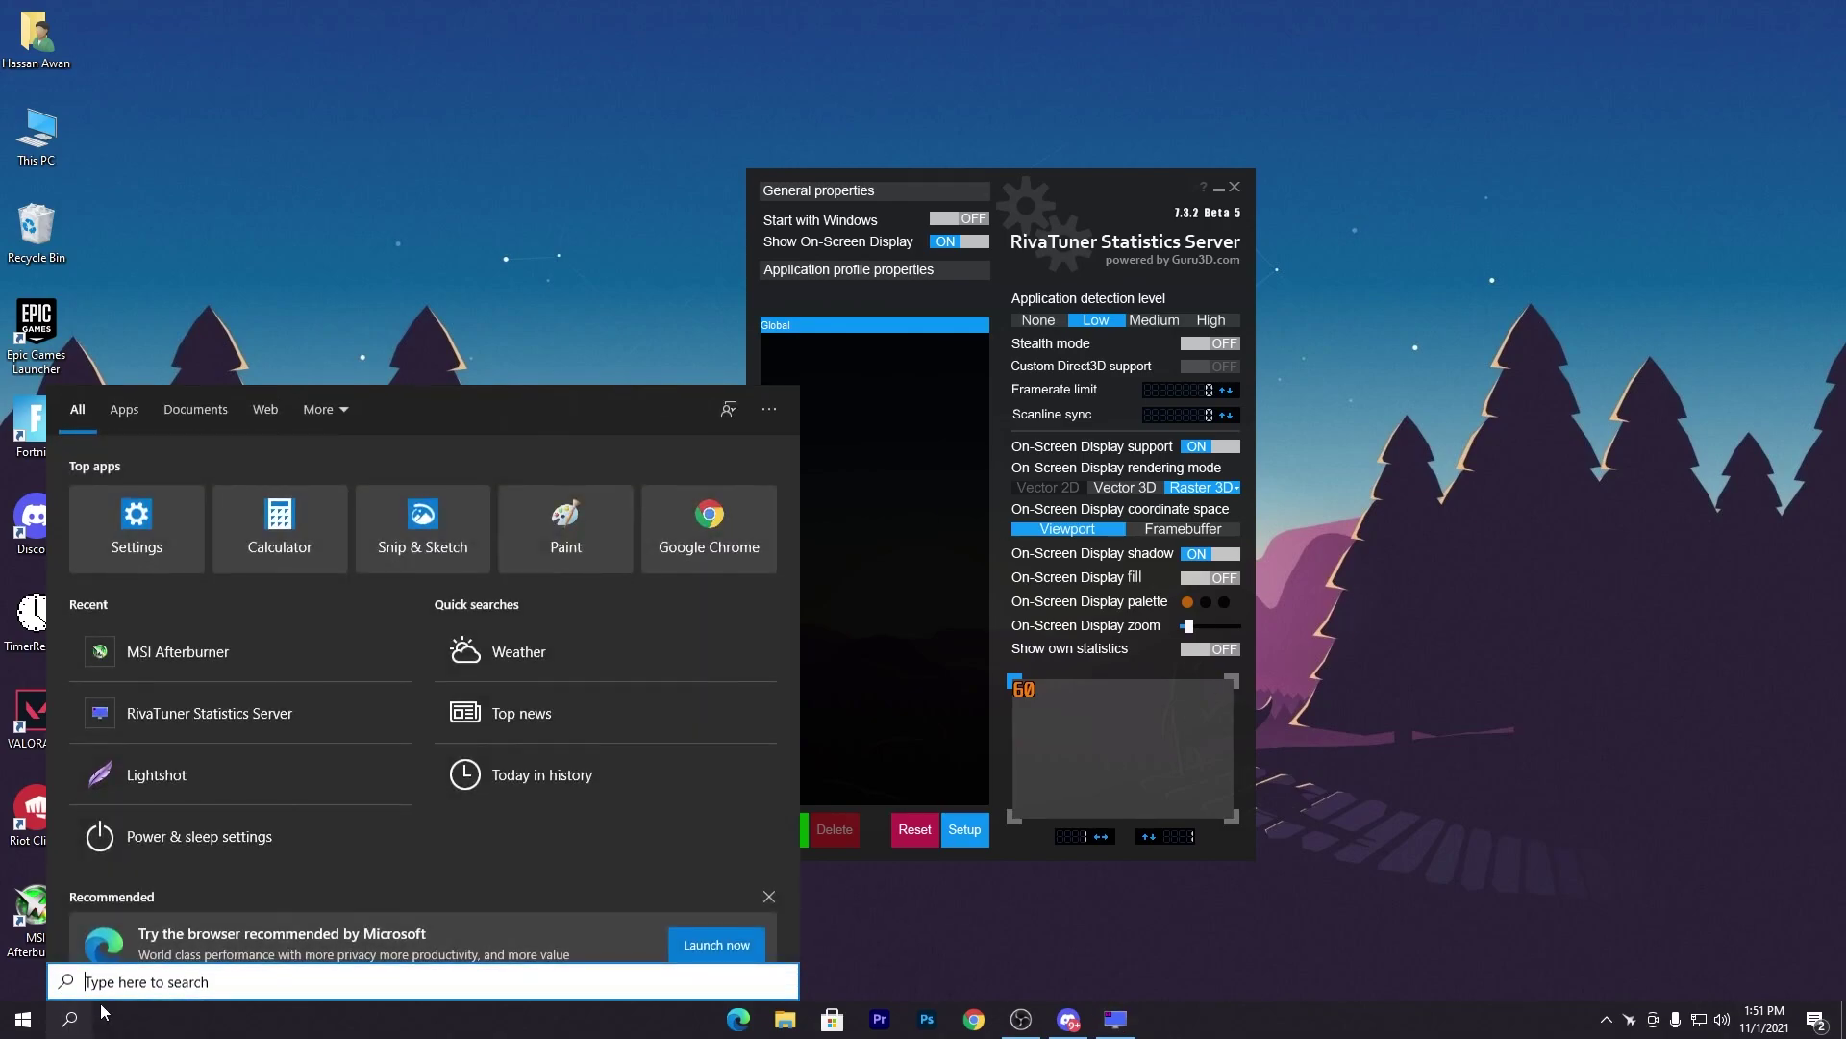
{"action": "type", "text": "w"}
{"action": "key", "text": "BackSpace"}
{"action": "type", "text": "r"}
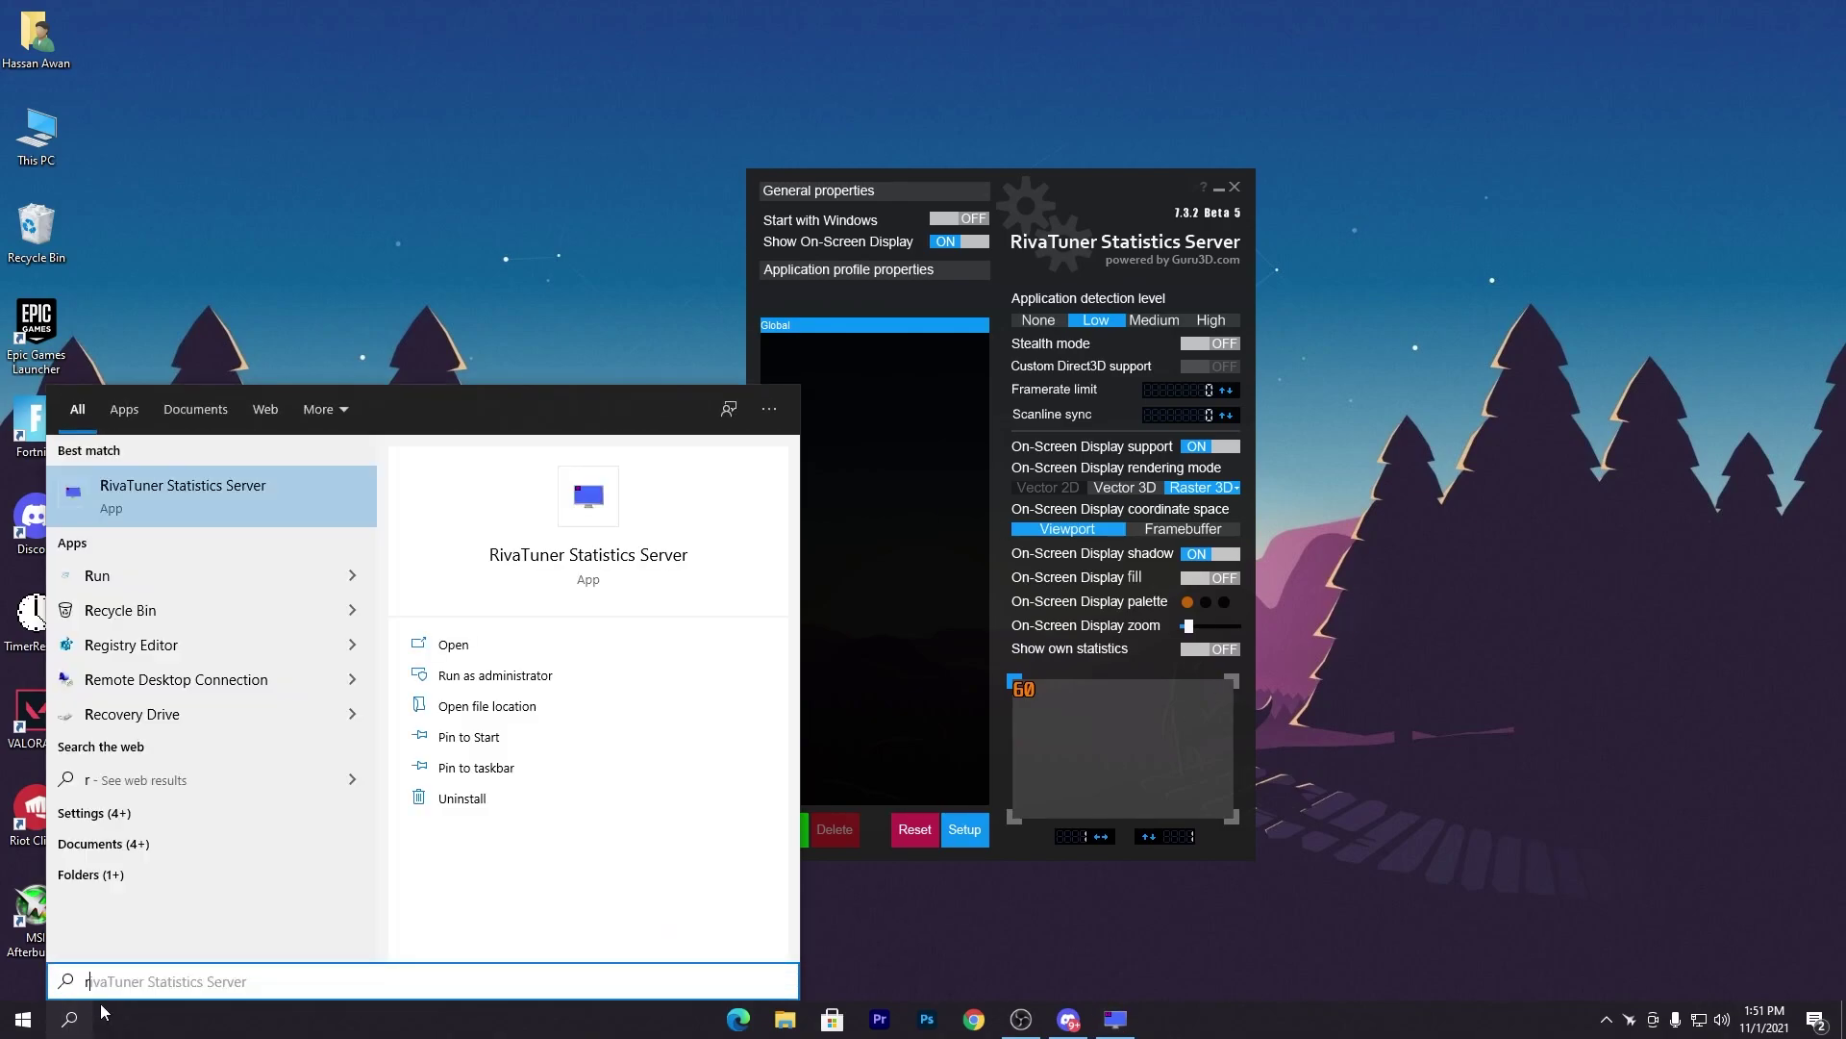
{"action": "left_click", "coordinate": [279, 471]}
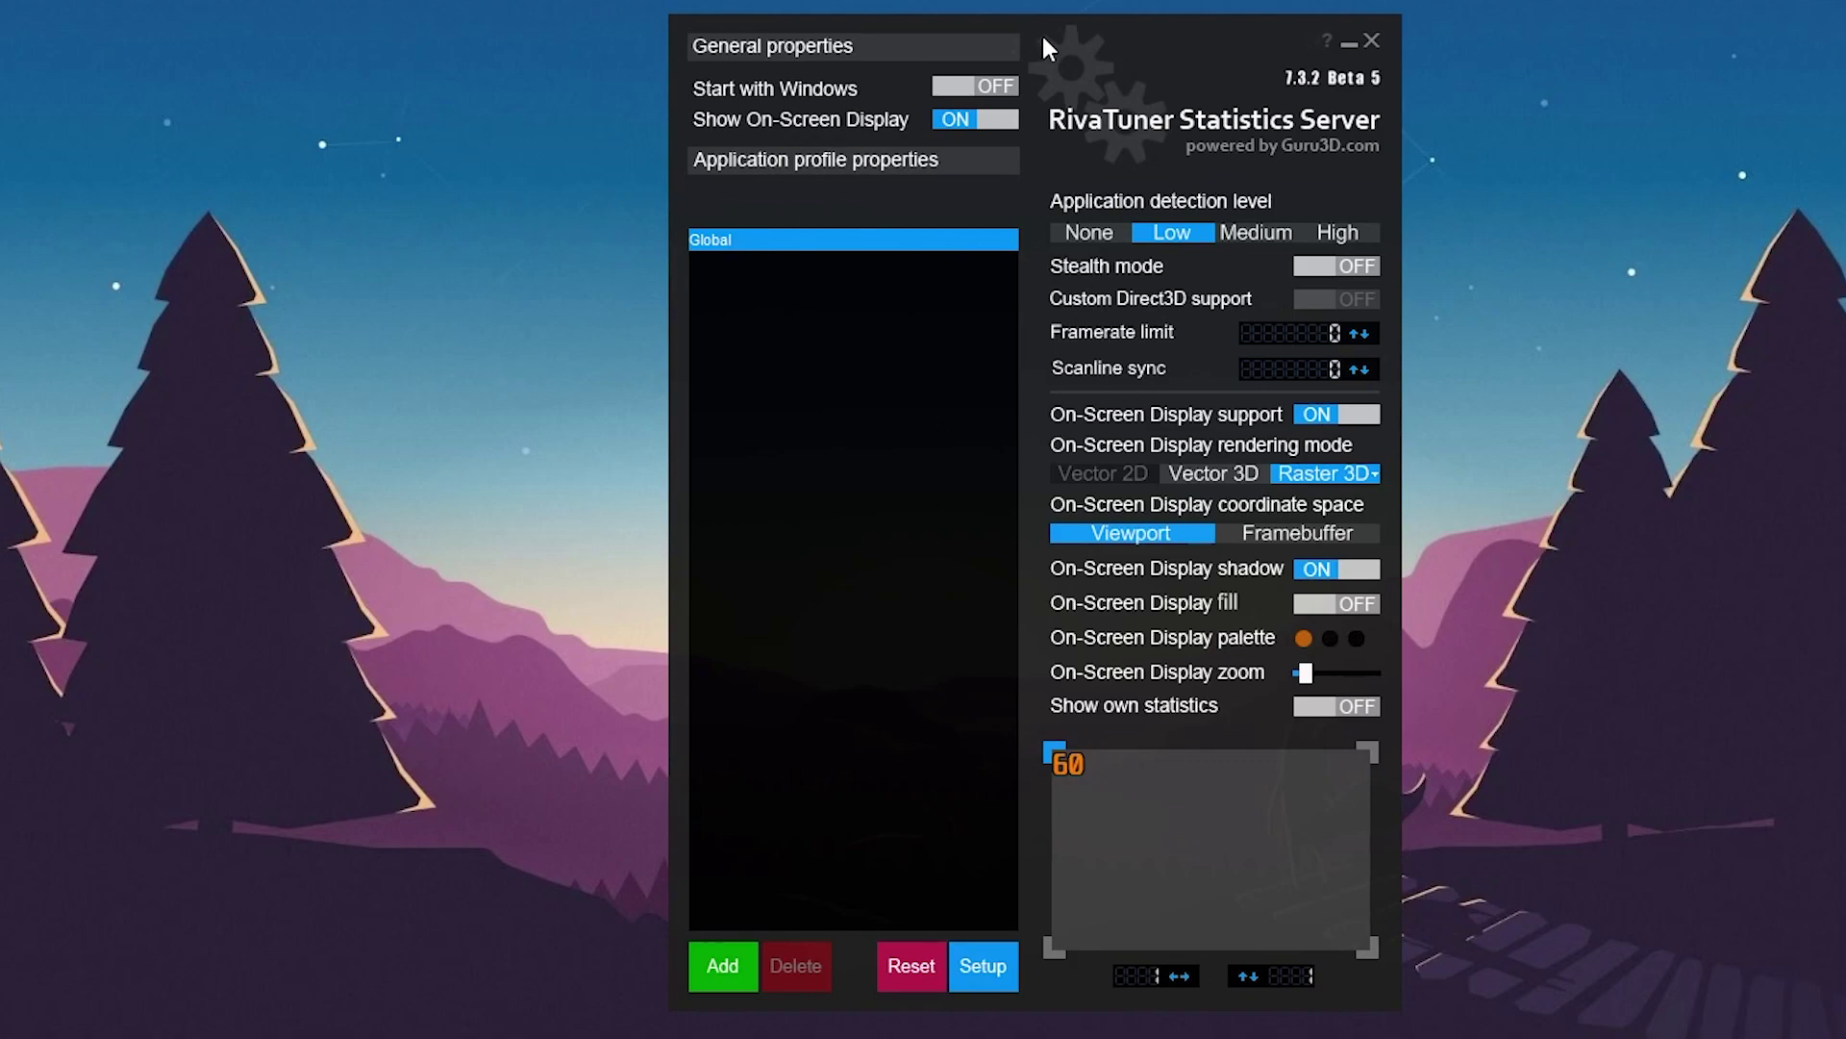
- Start a new profile and browse to C:\Program Files\Epic Games\Fortnite\FortniteGame
{"action": "left_click", "coordinate": [722, 963]}
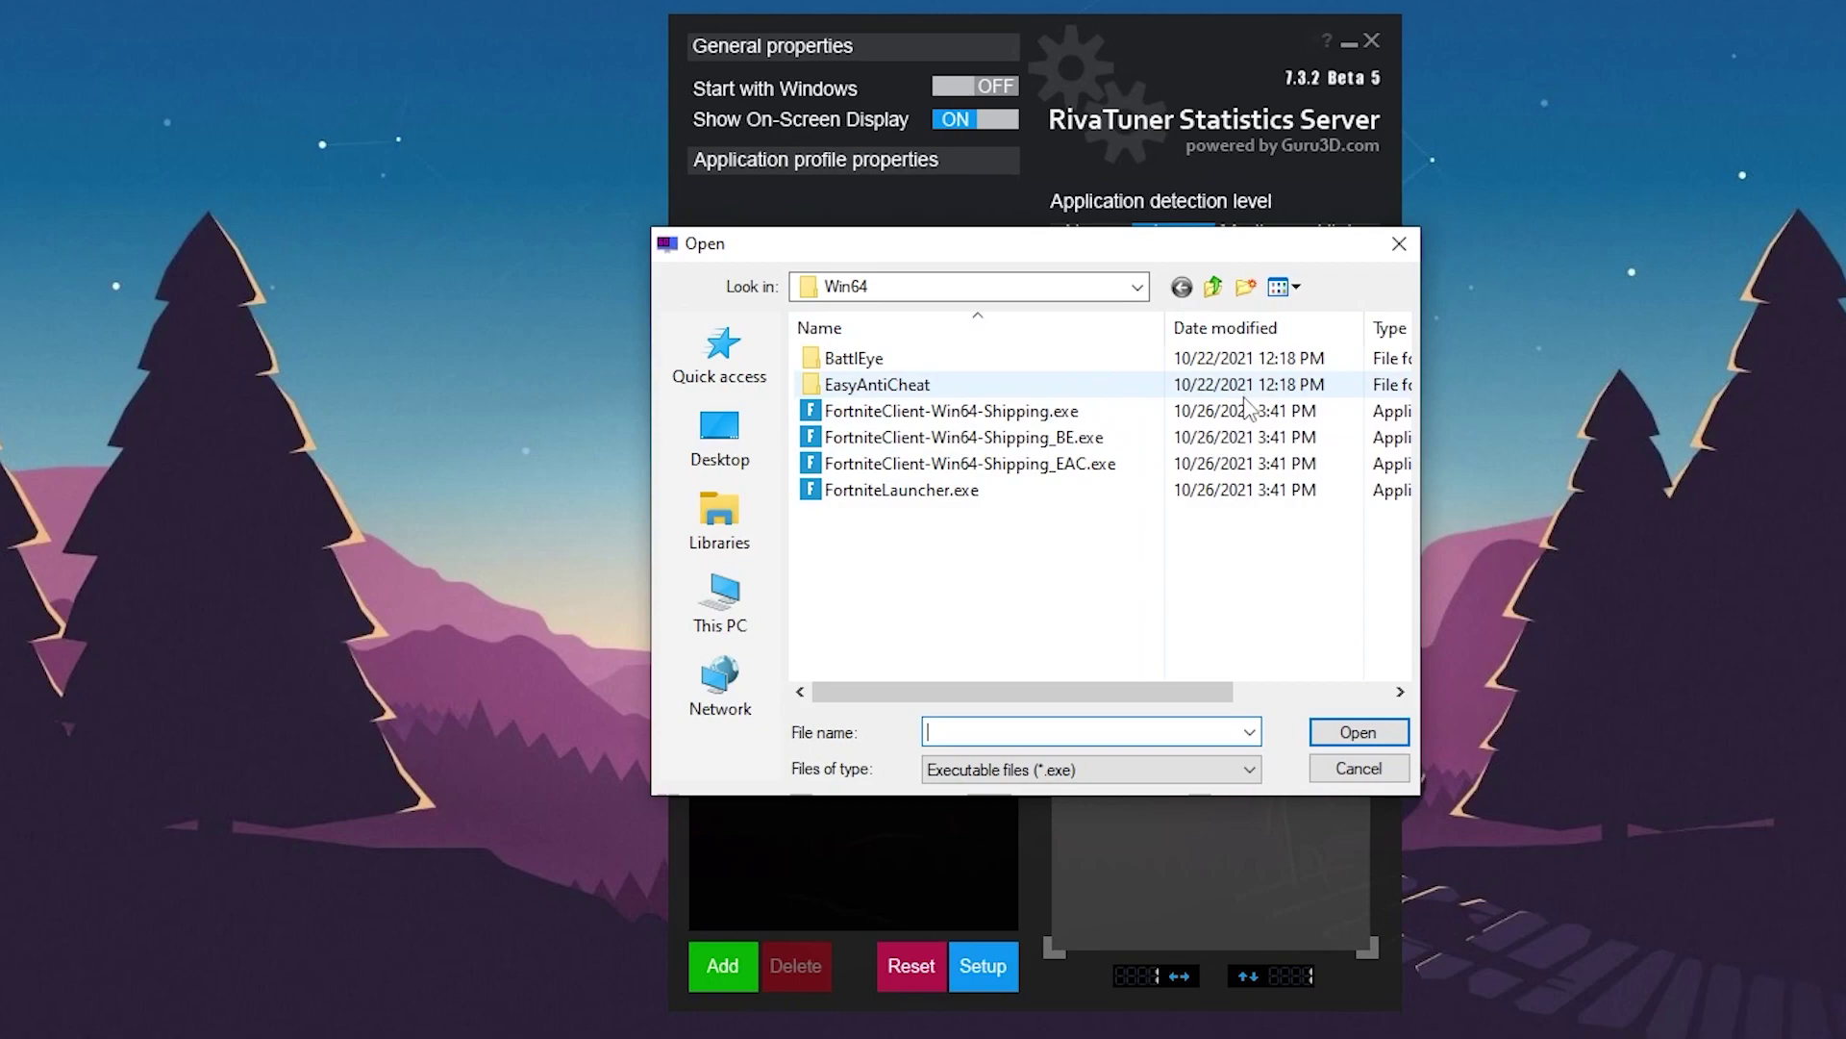
{"action": "left_click", "coordinate": [723, 606]}
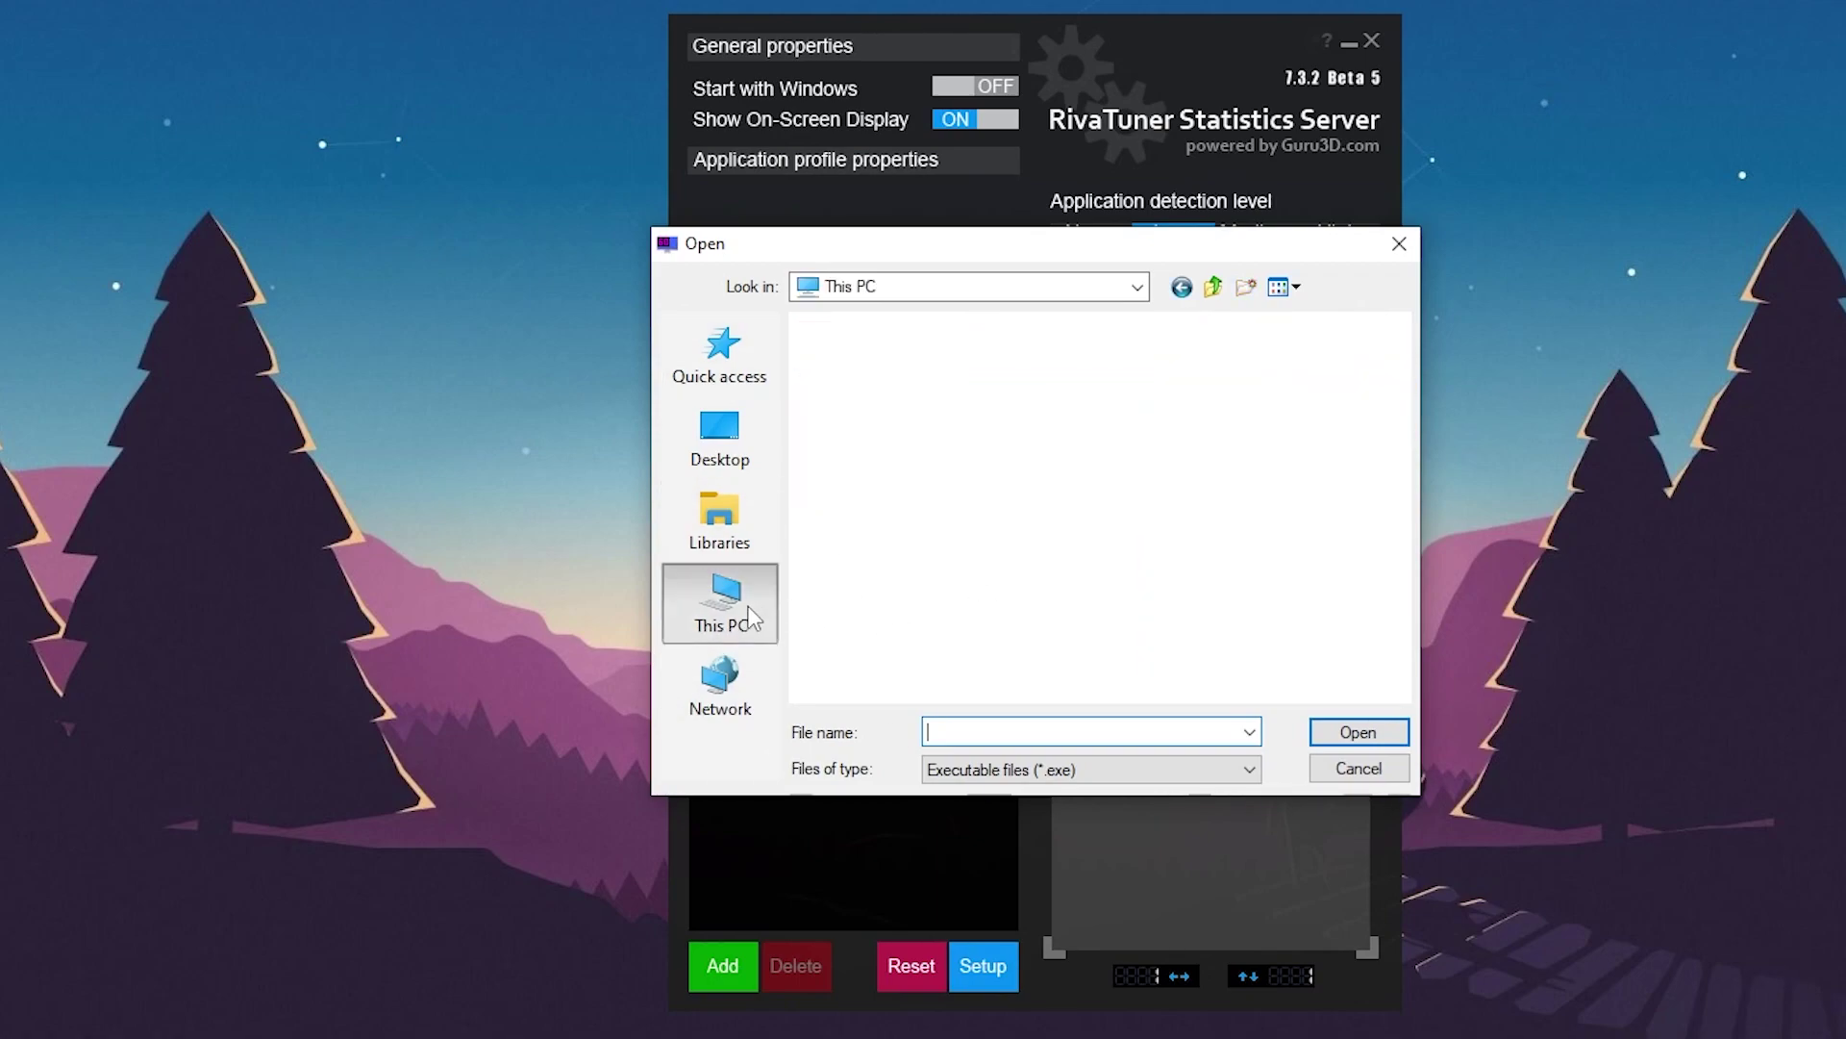
{"action": "double_click", "coordinate": [935, 694]}
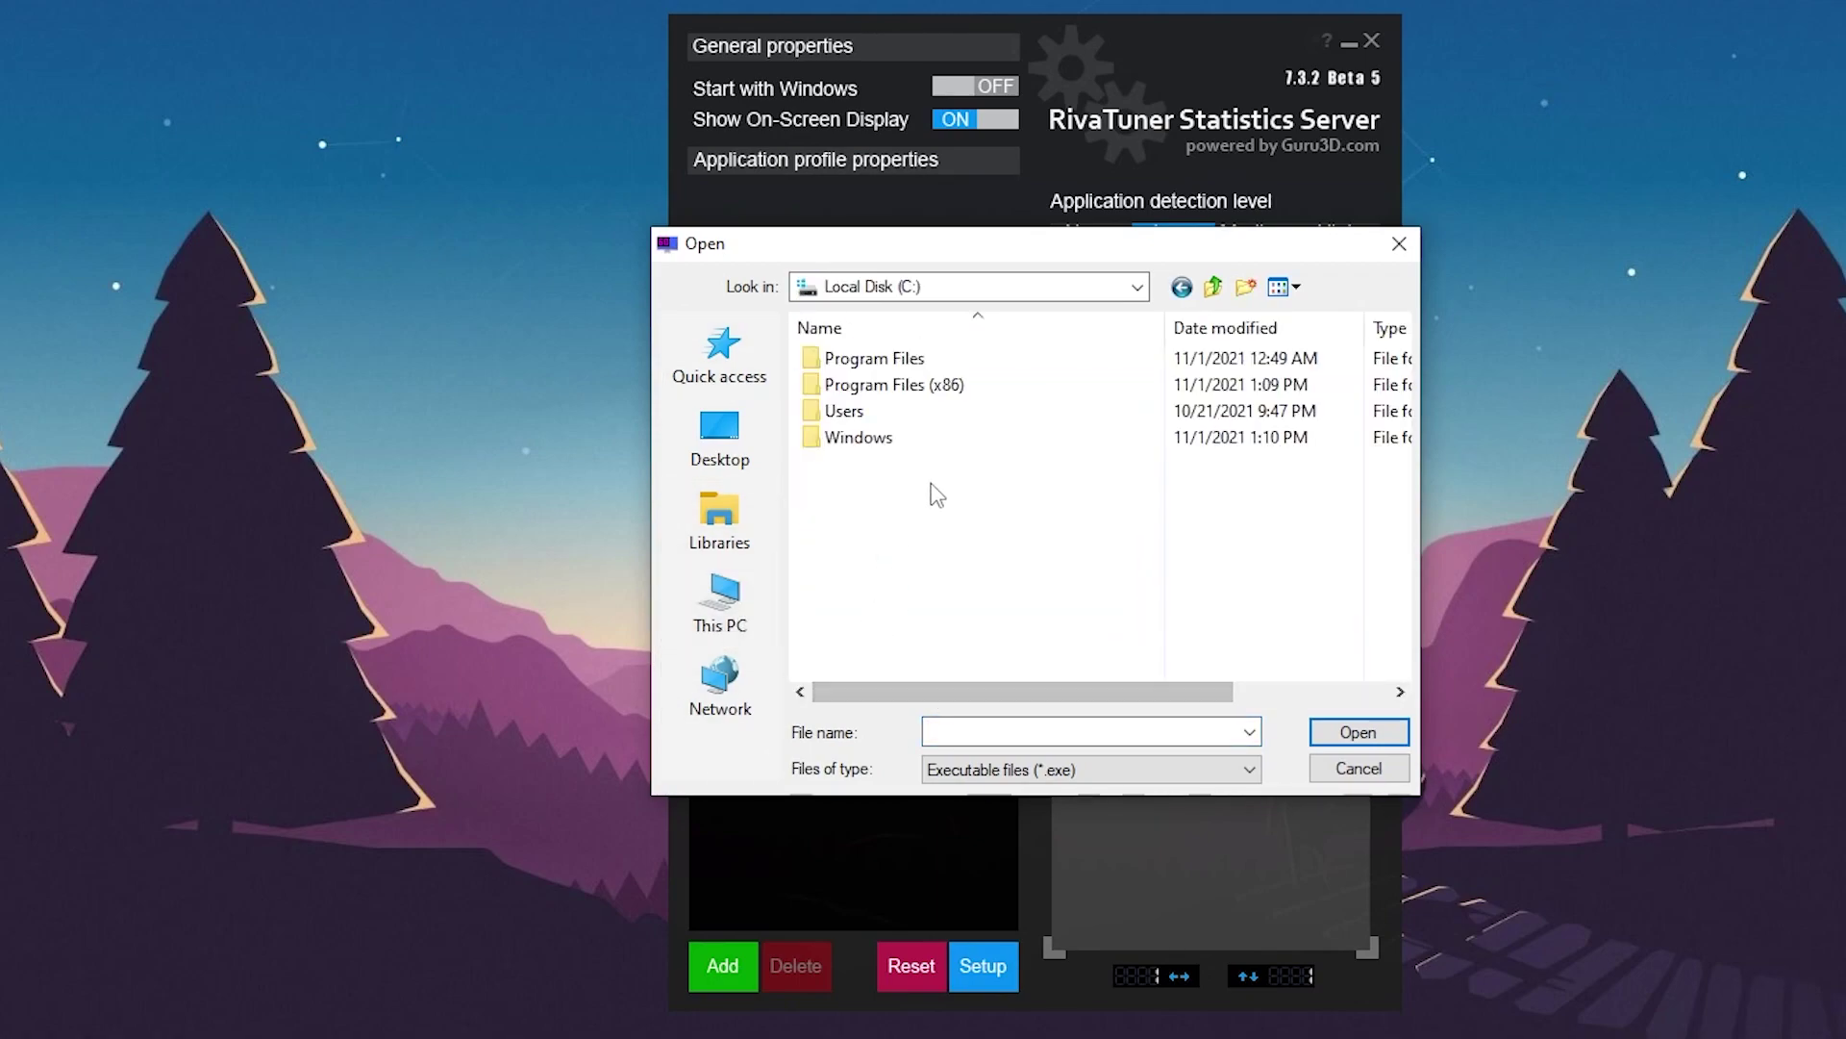
{"action": "double_click", "coordinate": [899, 359]}
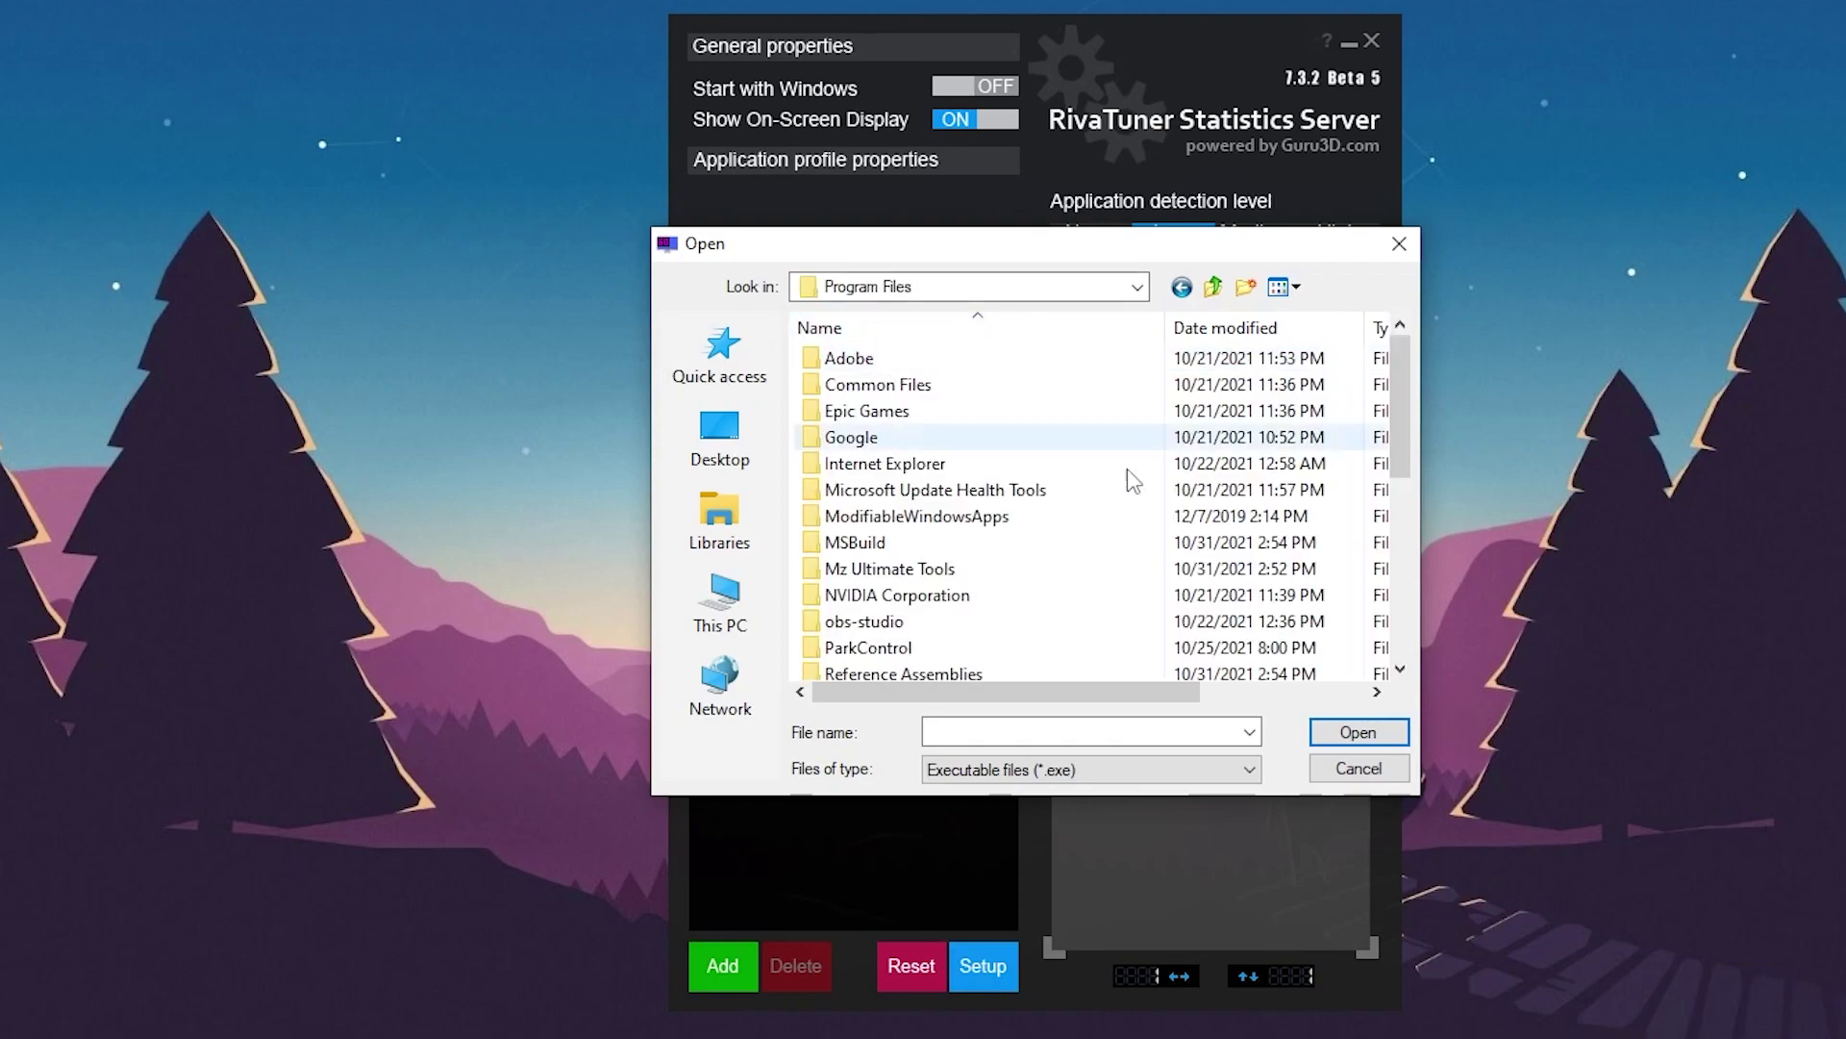
{"action": "double_click", "coordinate": [880, 408]}
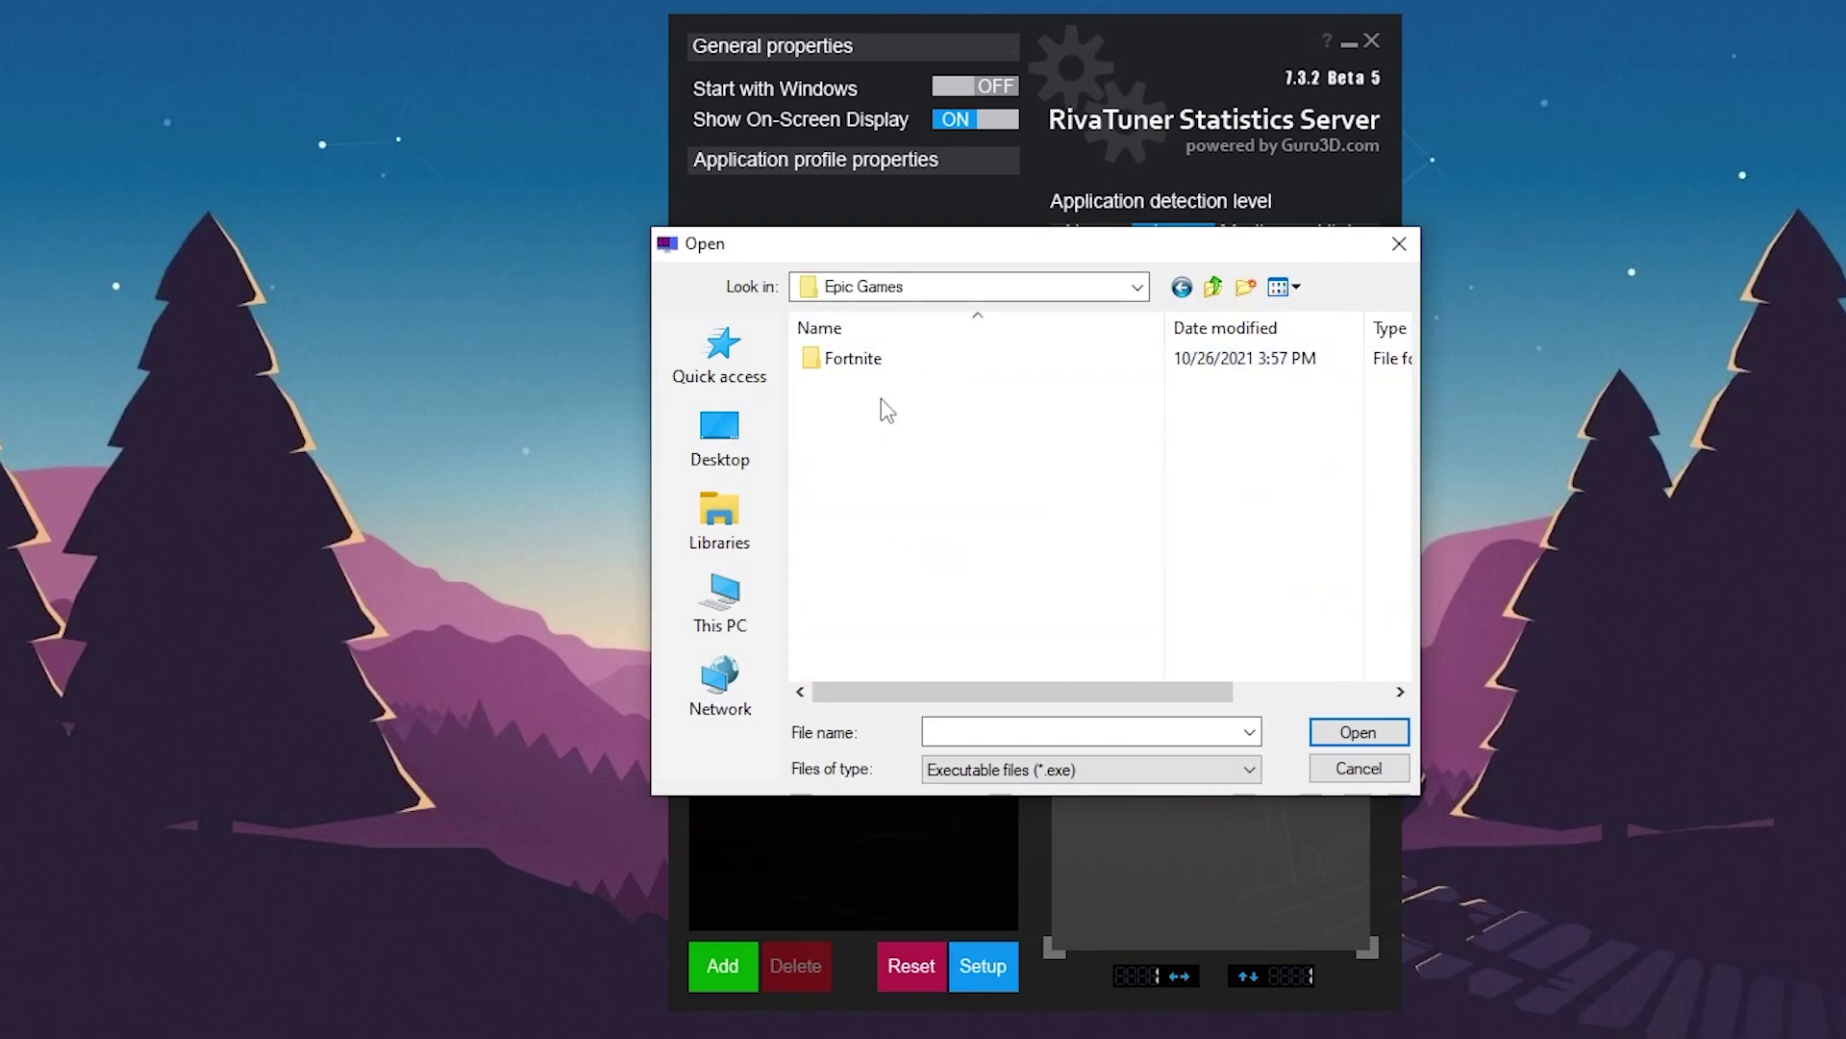
{"action": "double_click", "coordinate": [878, 358]}
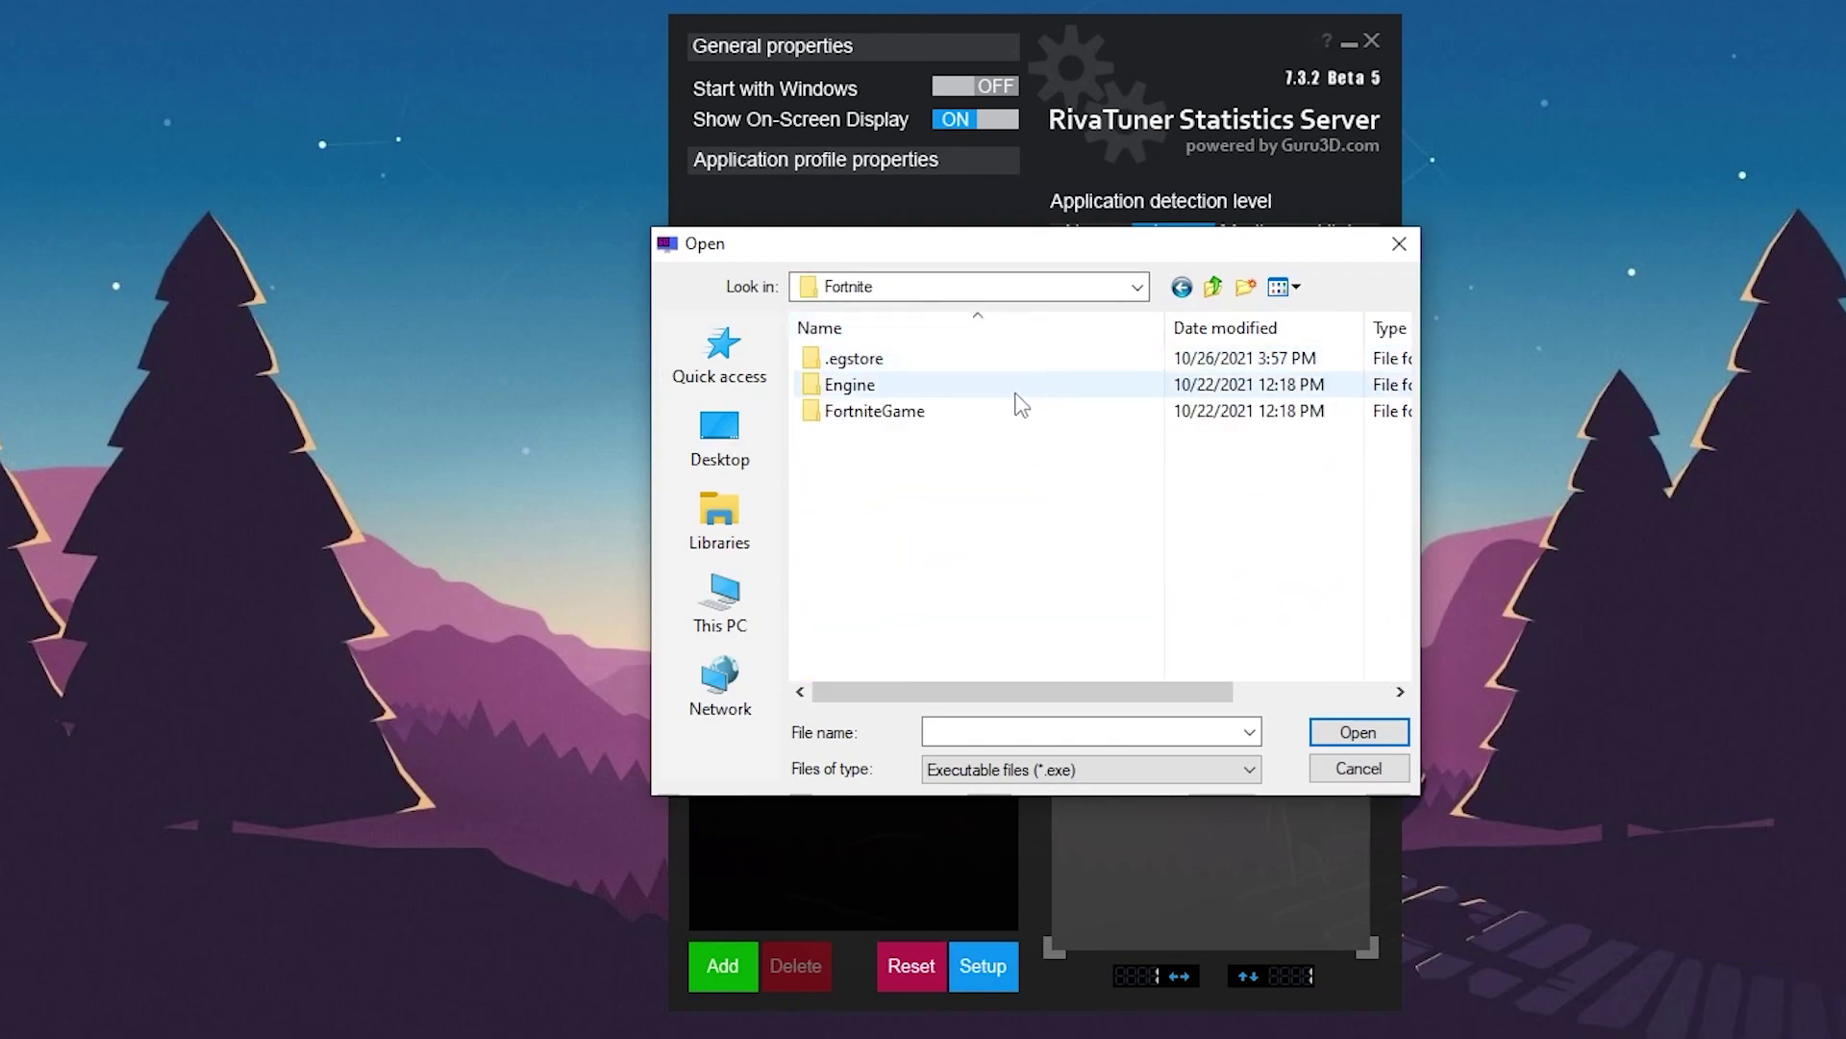
{"action": "double_click", "coordinate": [864, 412]}
- From Binaries\Win64, add FortniteClient-Win64-Shipping.exe as a new profile
{"action": "left_click", "coordinate": [862, 339]}
{"action": "left_click", "coordinate": [870, 341]}
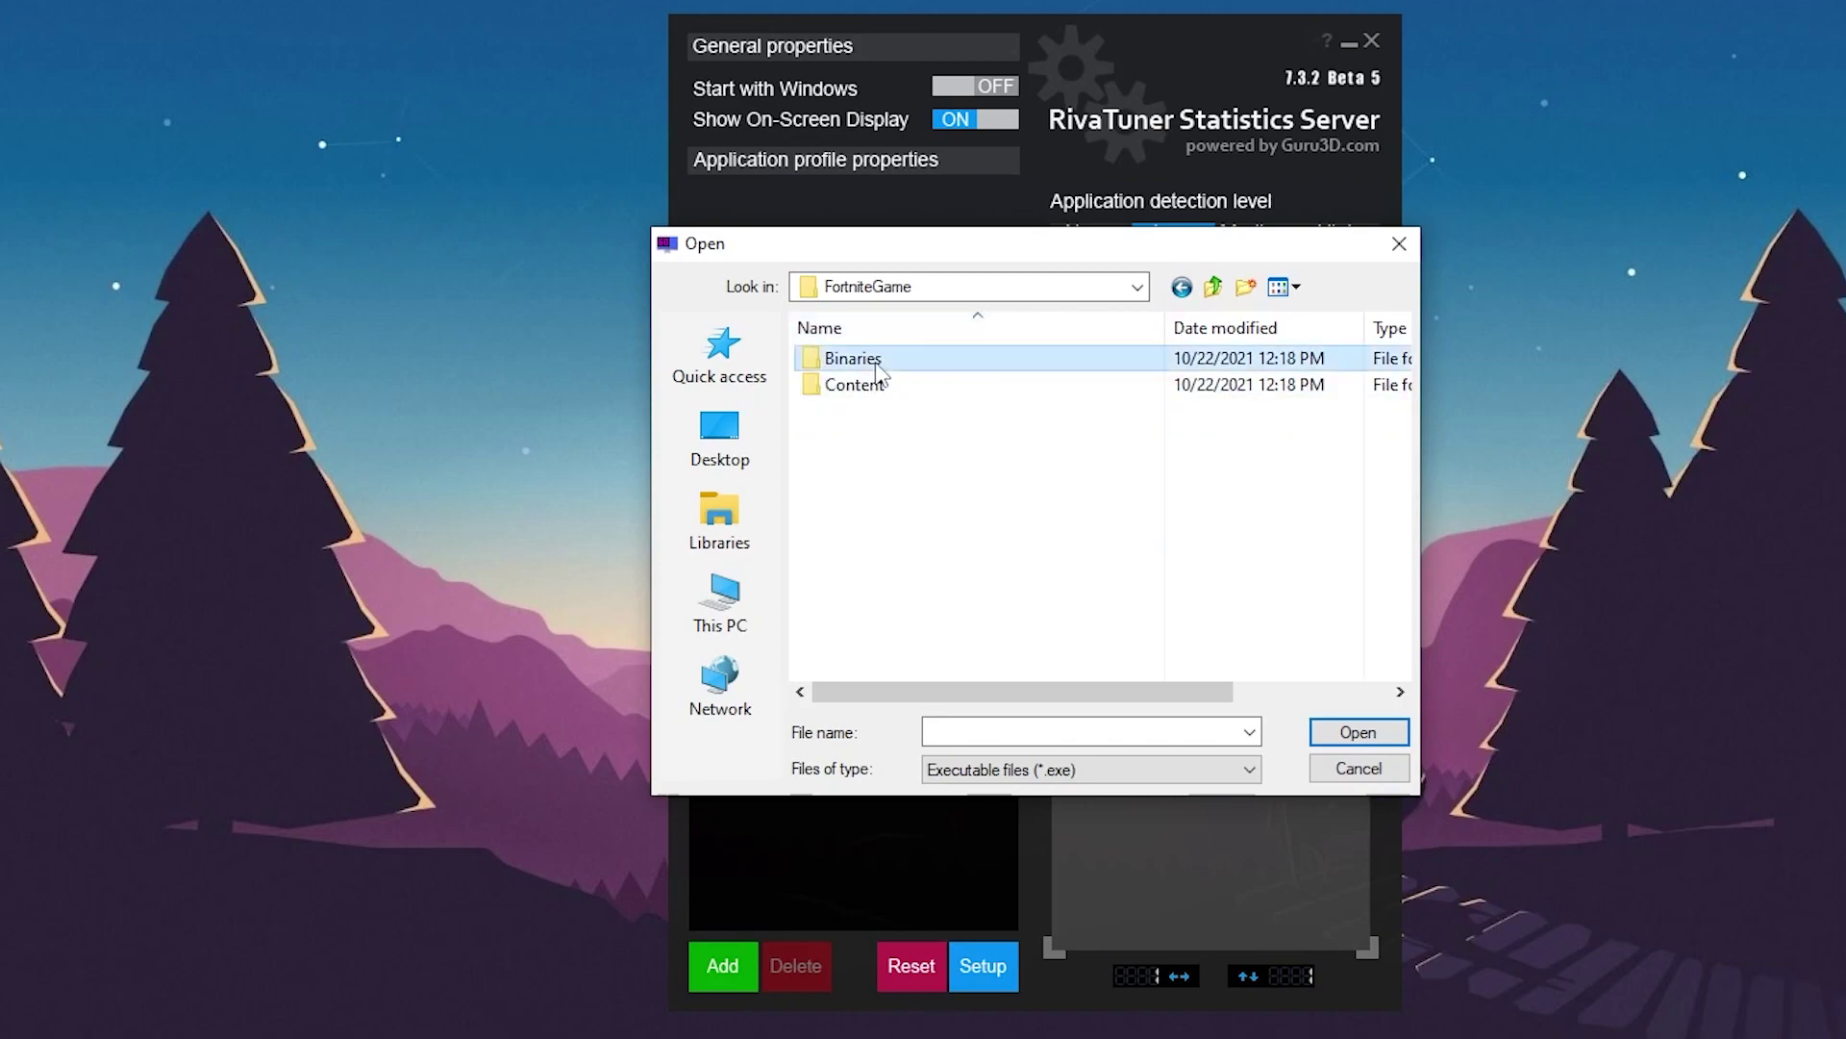
{"action": "double_click", "coordinate": [870, 359]}
{"action": "double_click", "coordinate": [893, 390]}
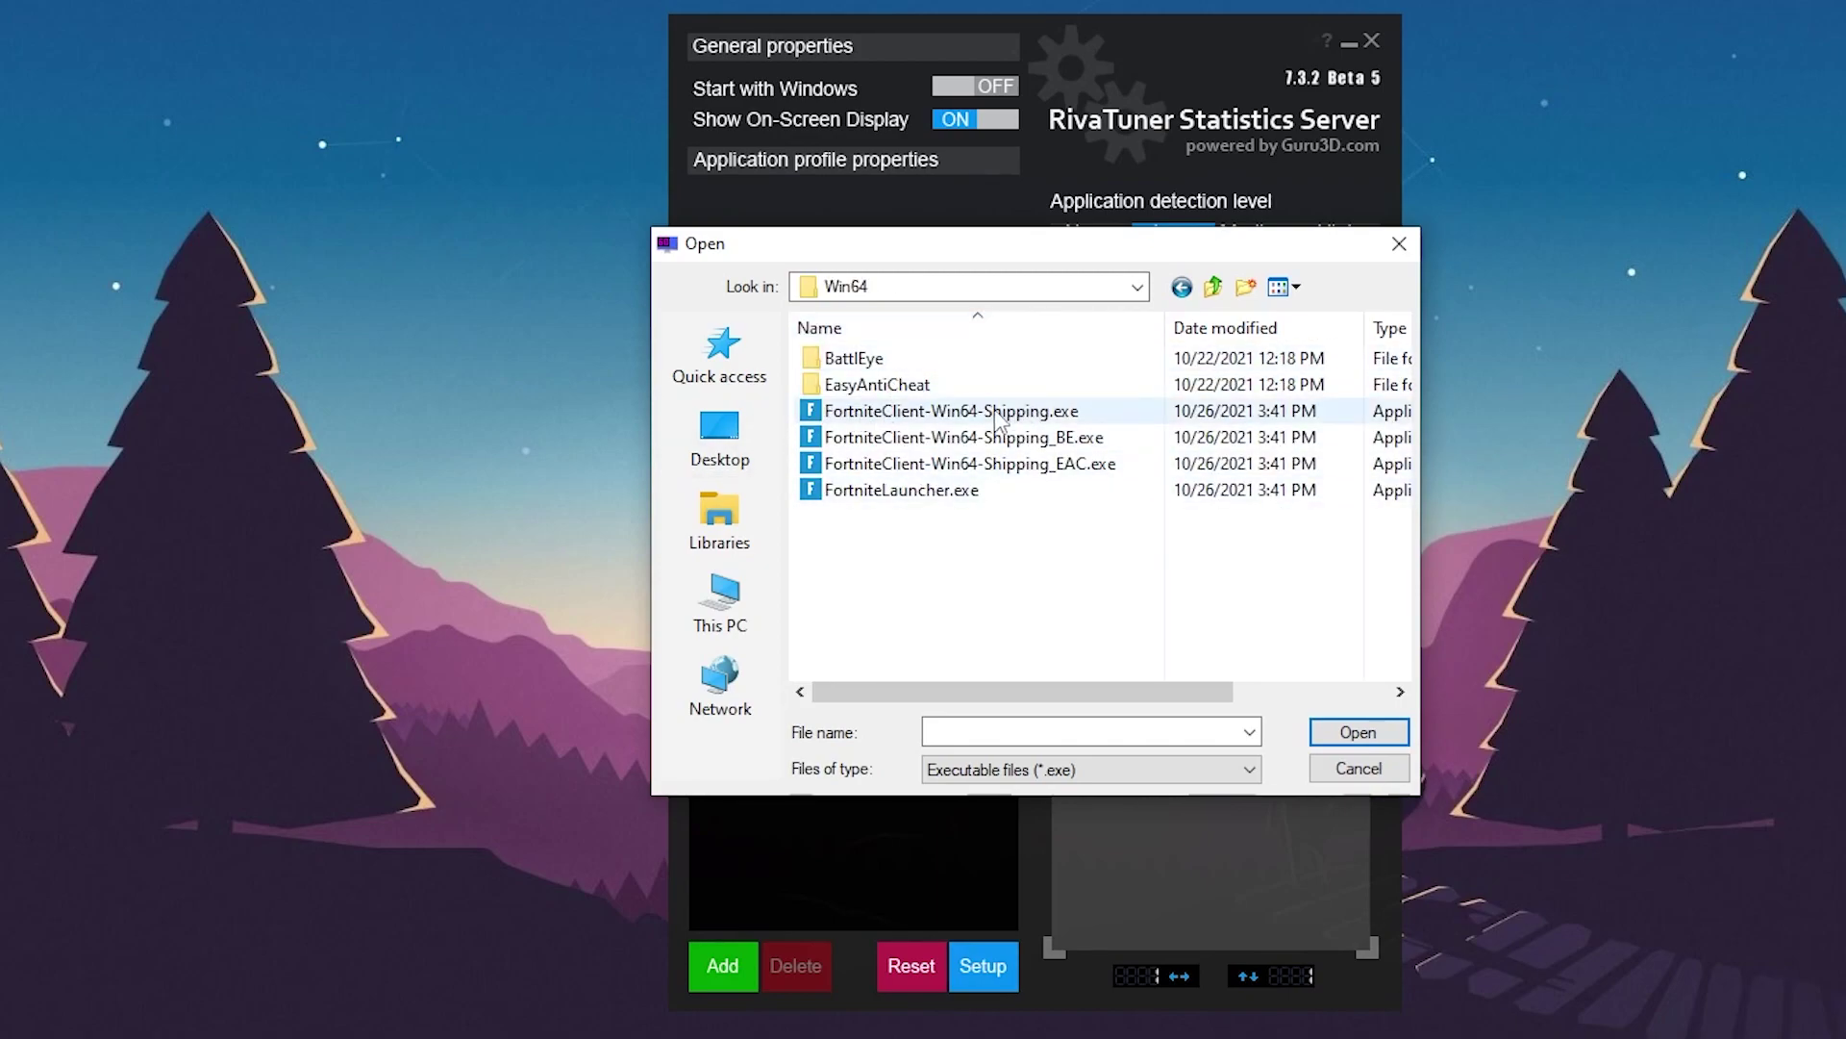
{"action": "left_click", "coordinate": [839, 414]}
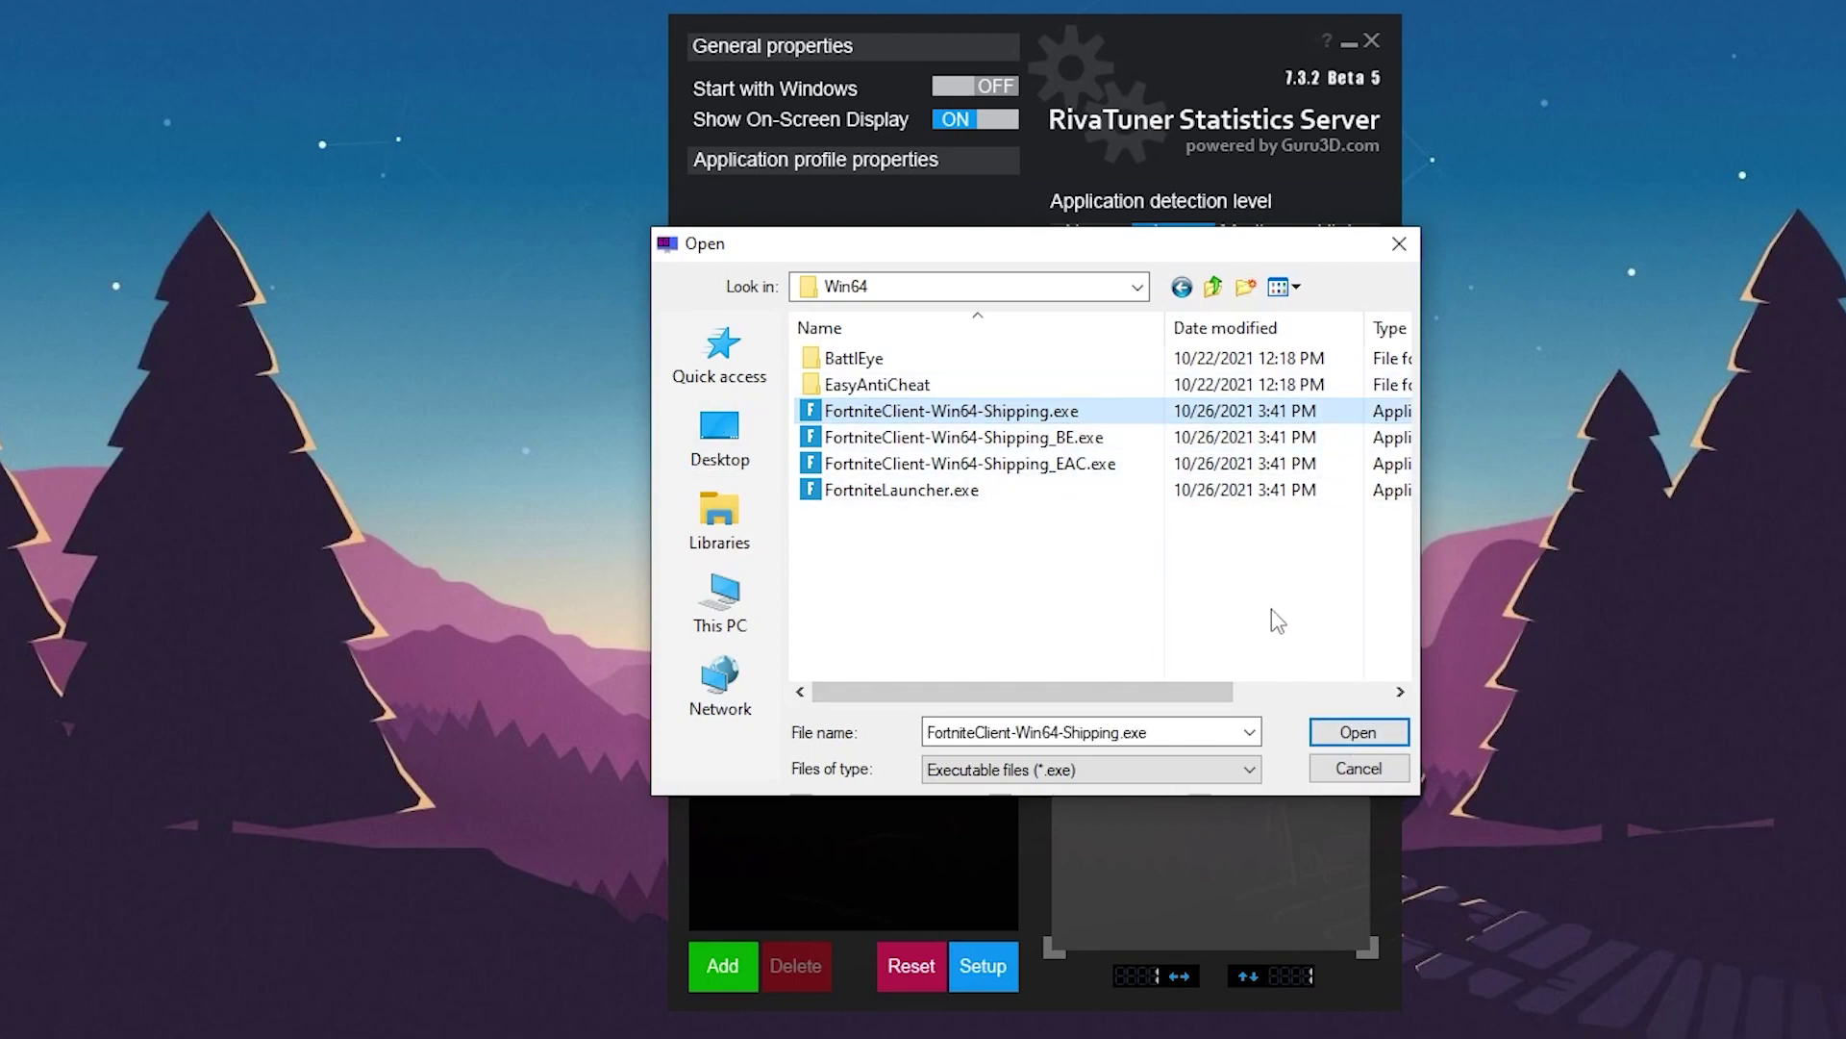
{"action": "left_click", "coordinate": [1382, 742]}
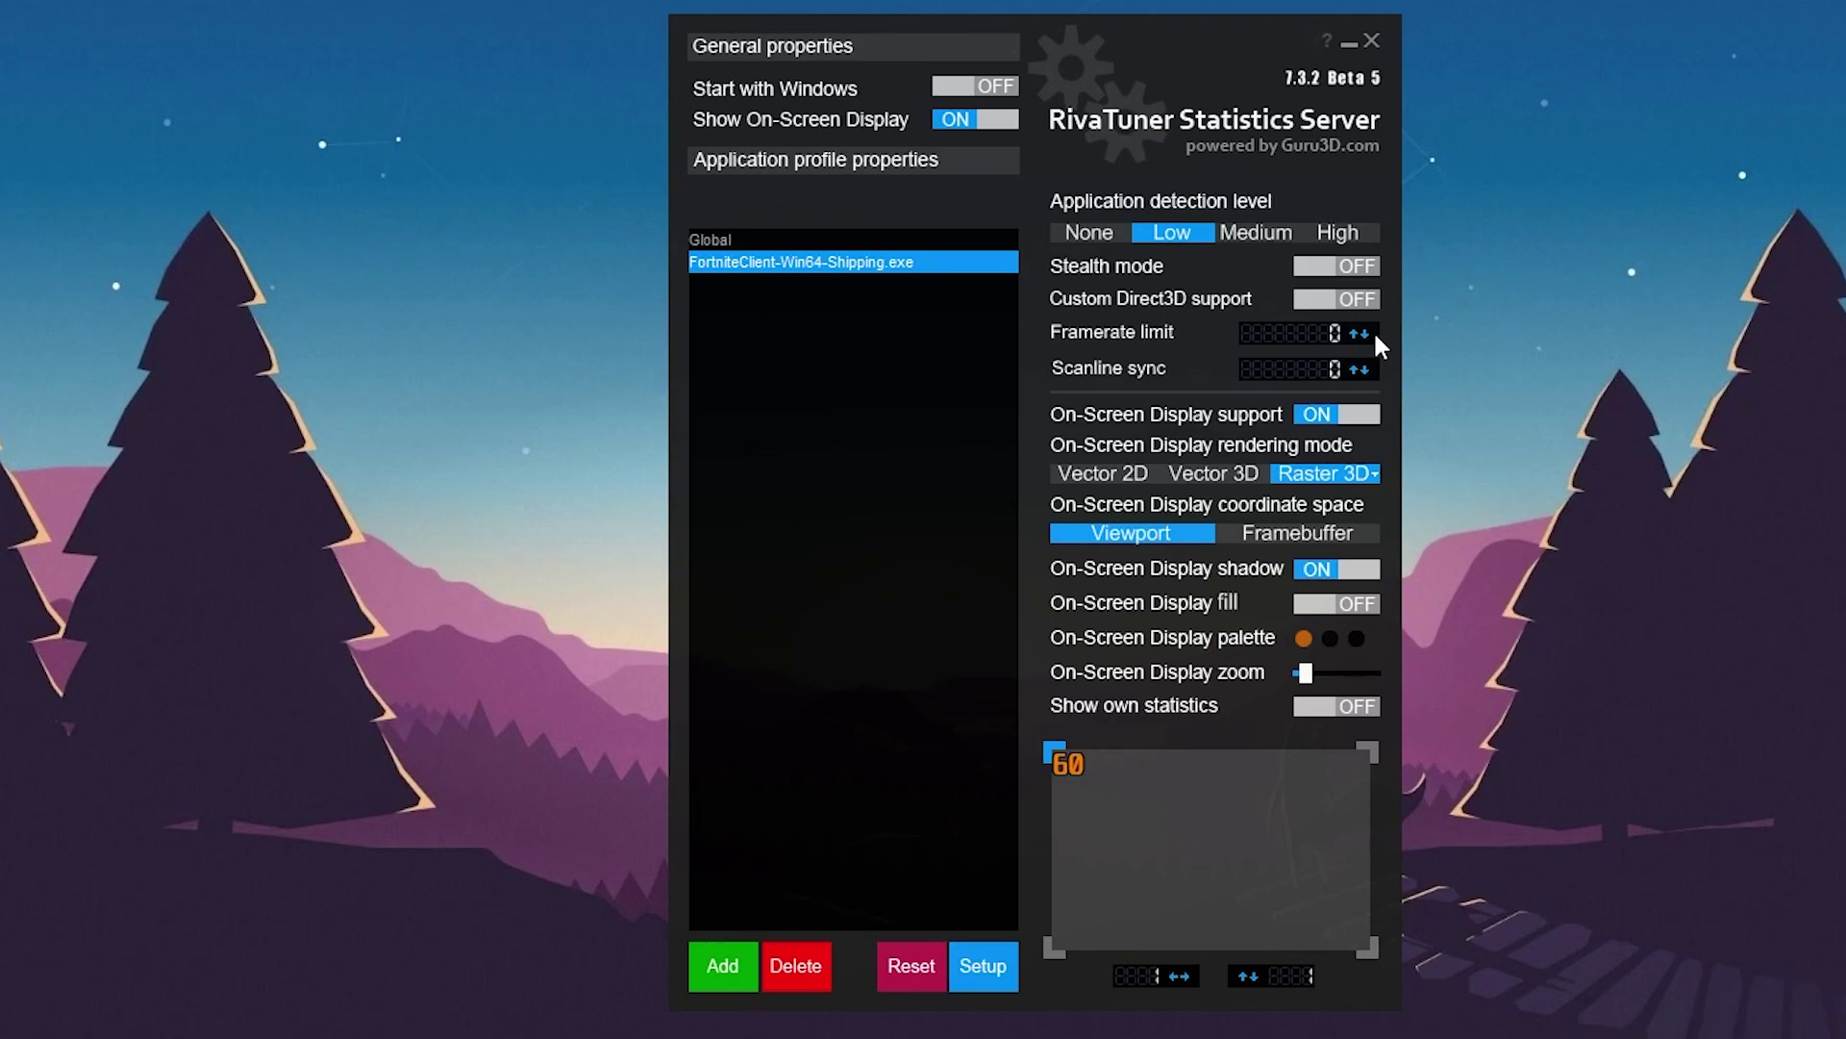
- Set the FortniteClient-Win64-Shipping.exe profile's framerate limit to 120
{"action": "left_click", "coordinate": [1336, 339]}
{"action": "key", "text": "Return"}
- Minimize RivaTuner and expand the taskbar's hidden tray icons
{"action": "left_click", "coordinate": [1349, 42]}
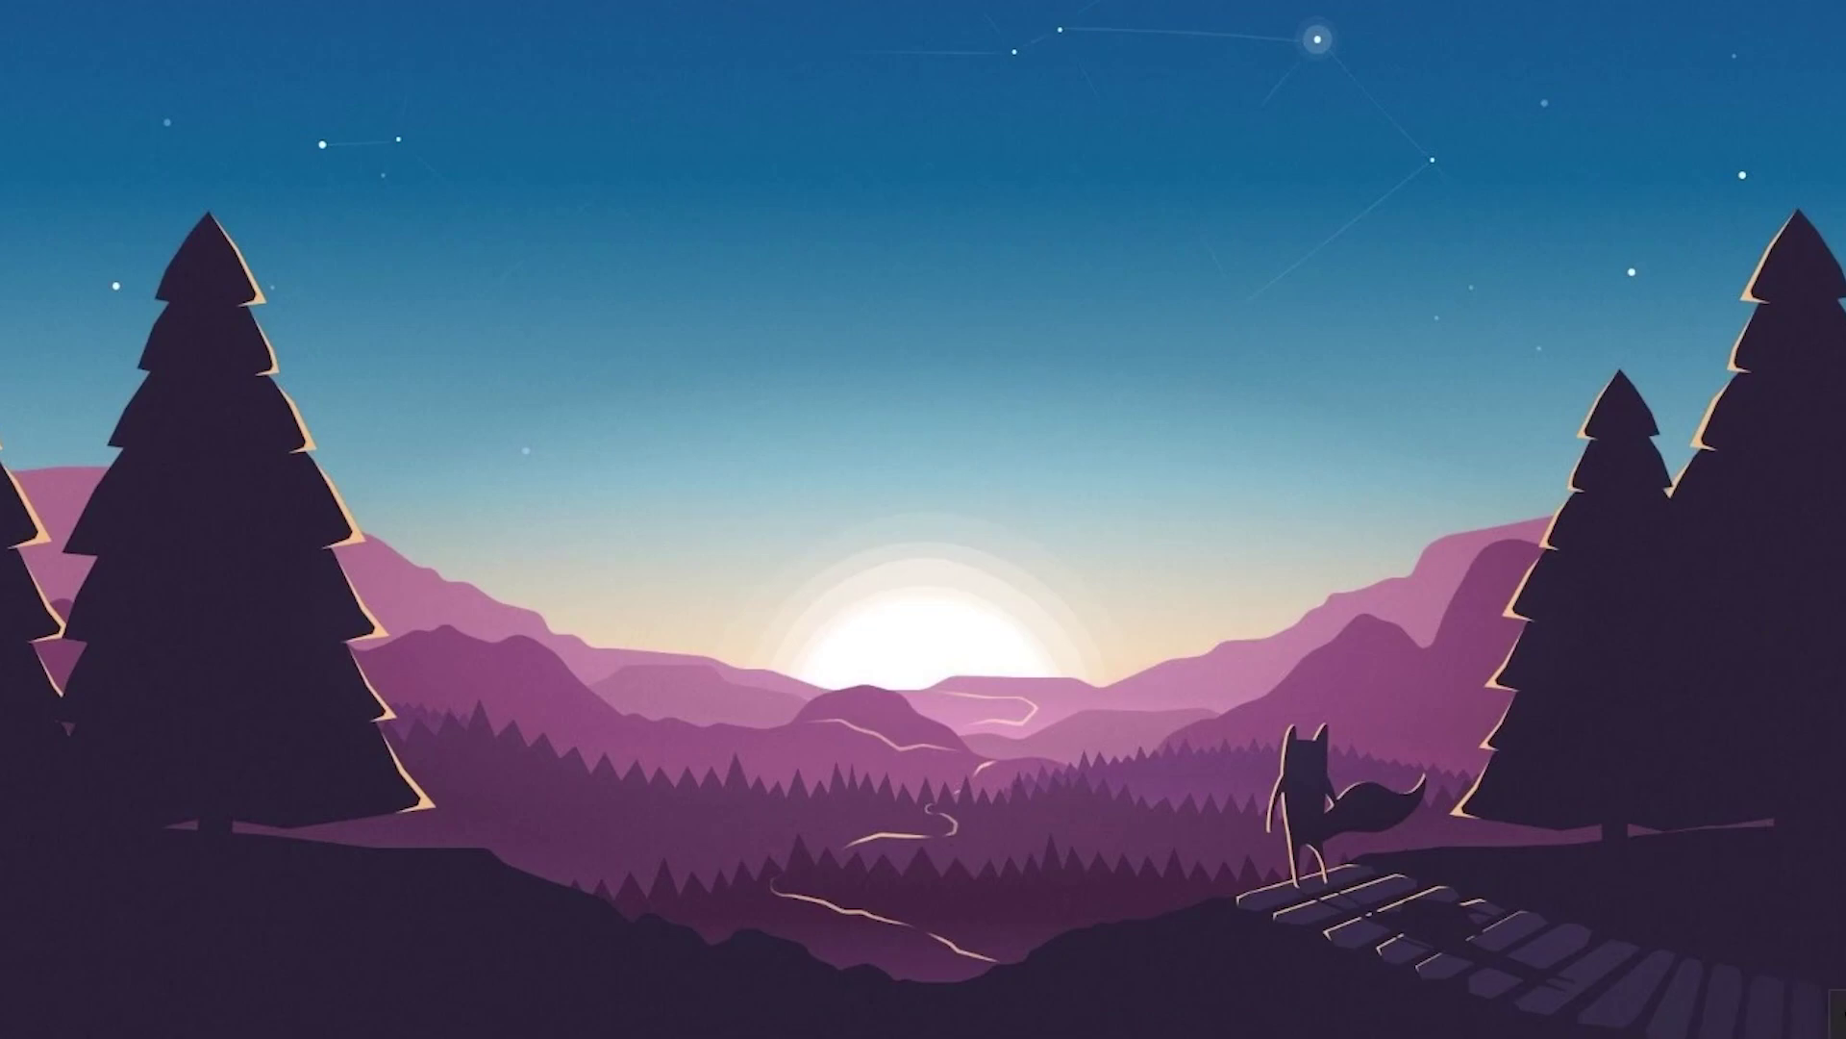
{"action": "left_click", "coordinate": [69, 1020]}
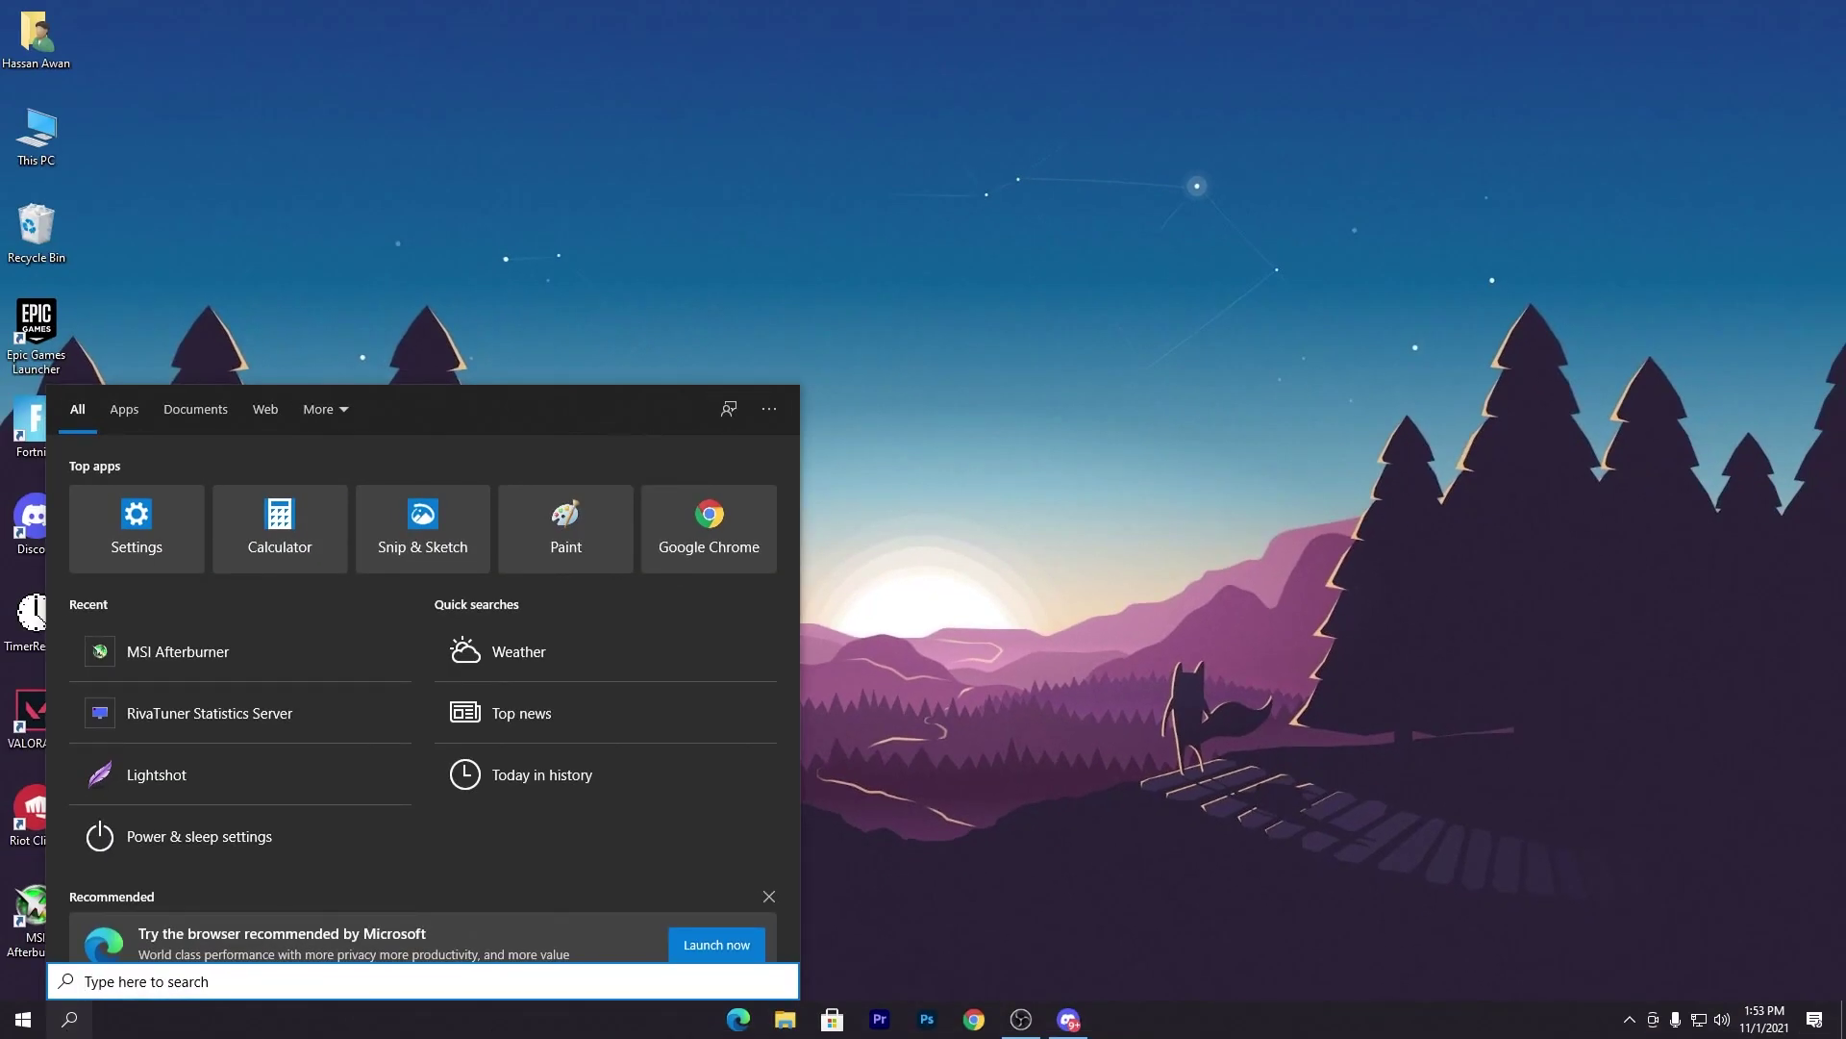
{"action": "left_click", "coordinate": [1629, 1019]}
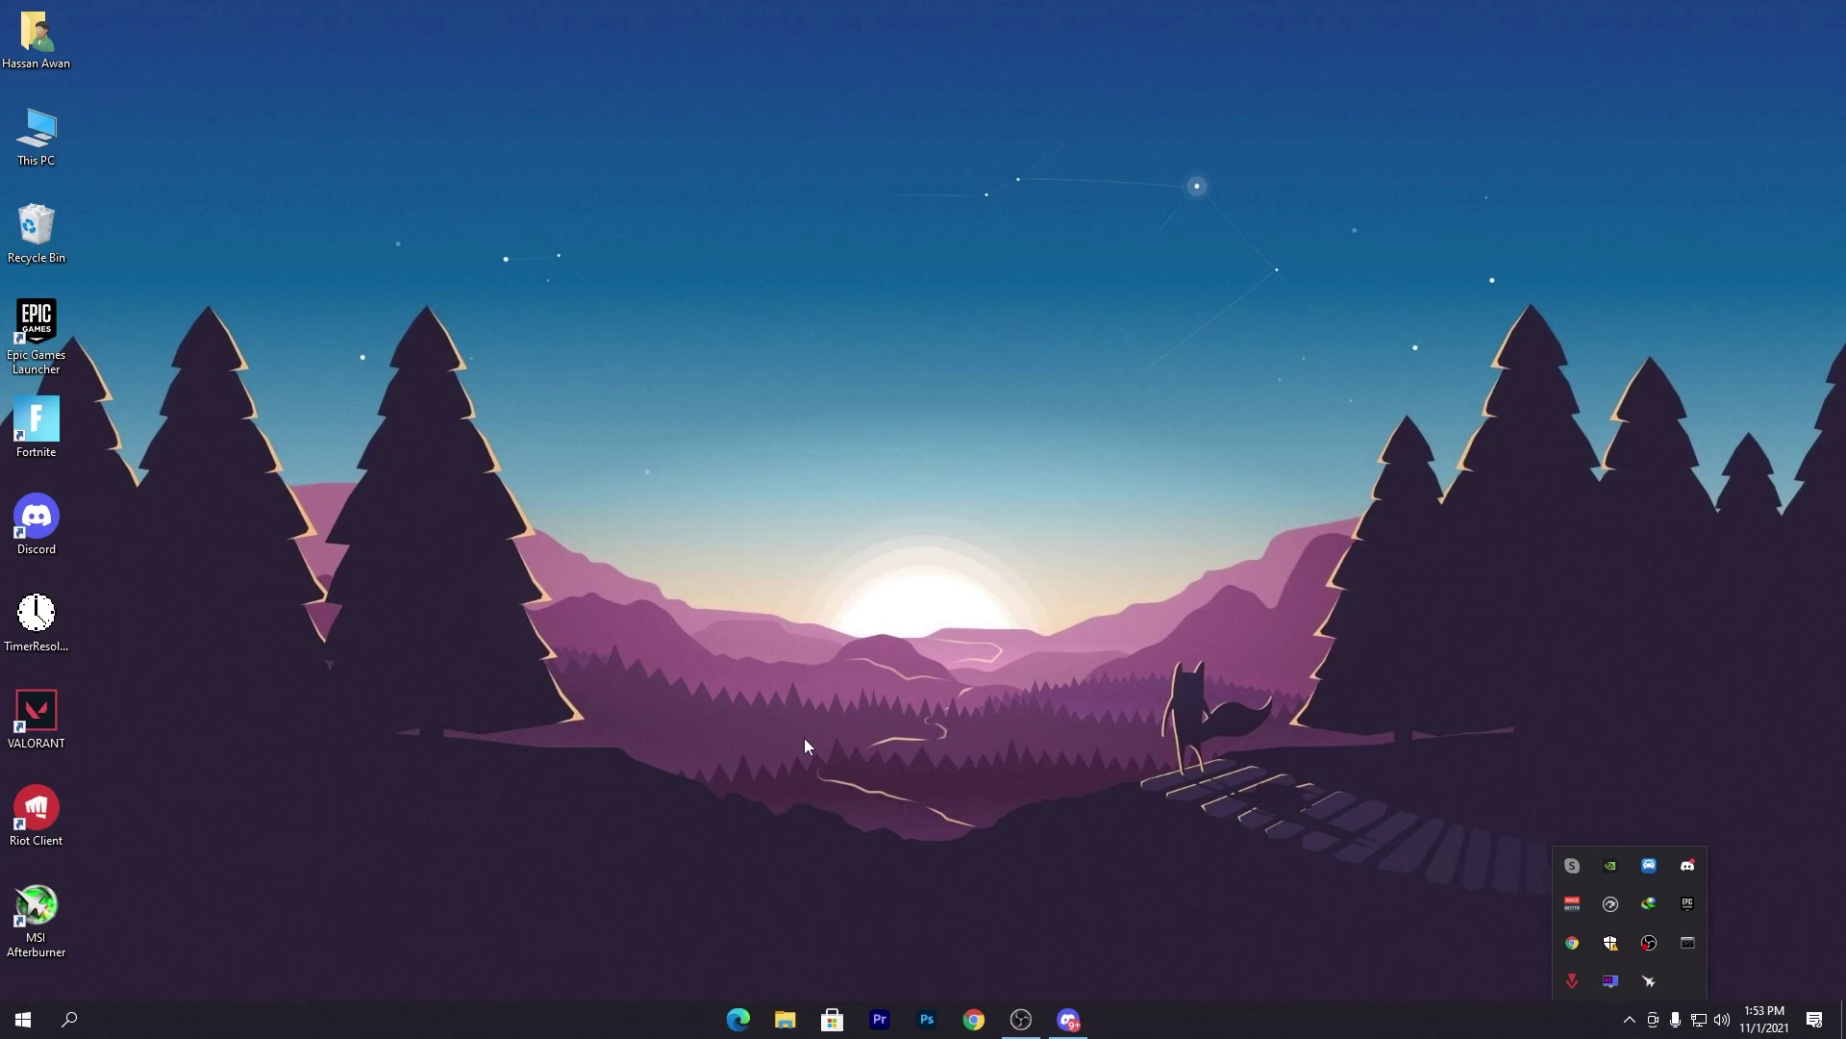
- Reopen MSI Afterburner from the tray and set power limit 120%, temp limit 87 °C
{"action": "left_click", "coordinate": [1652, 981]}
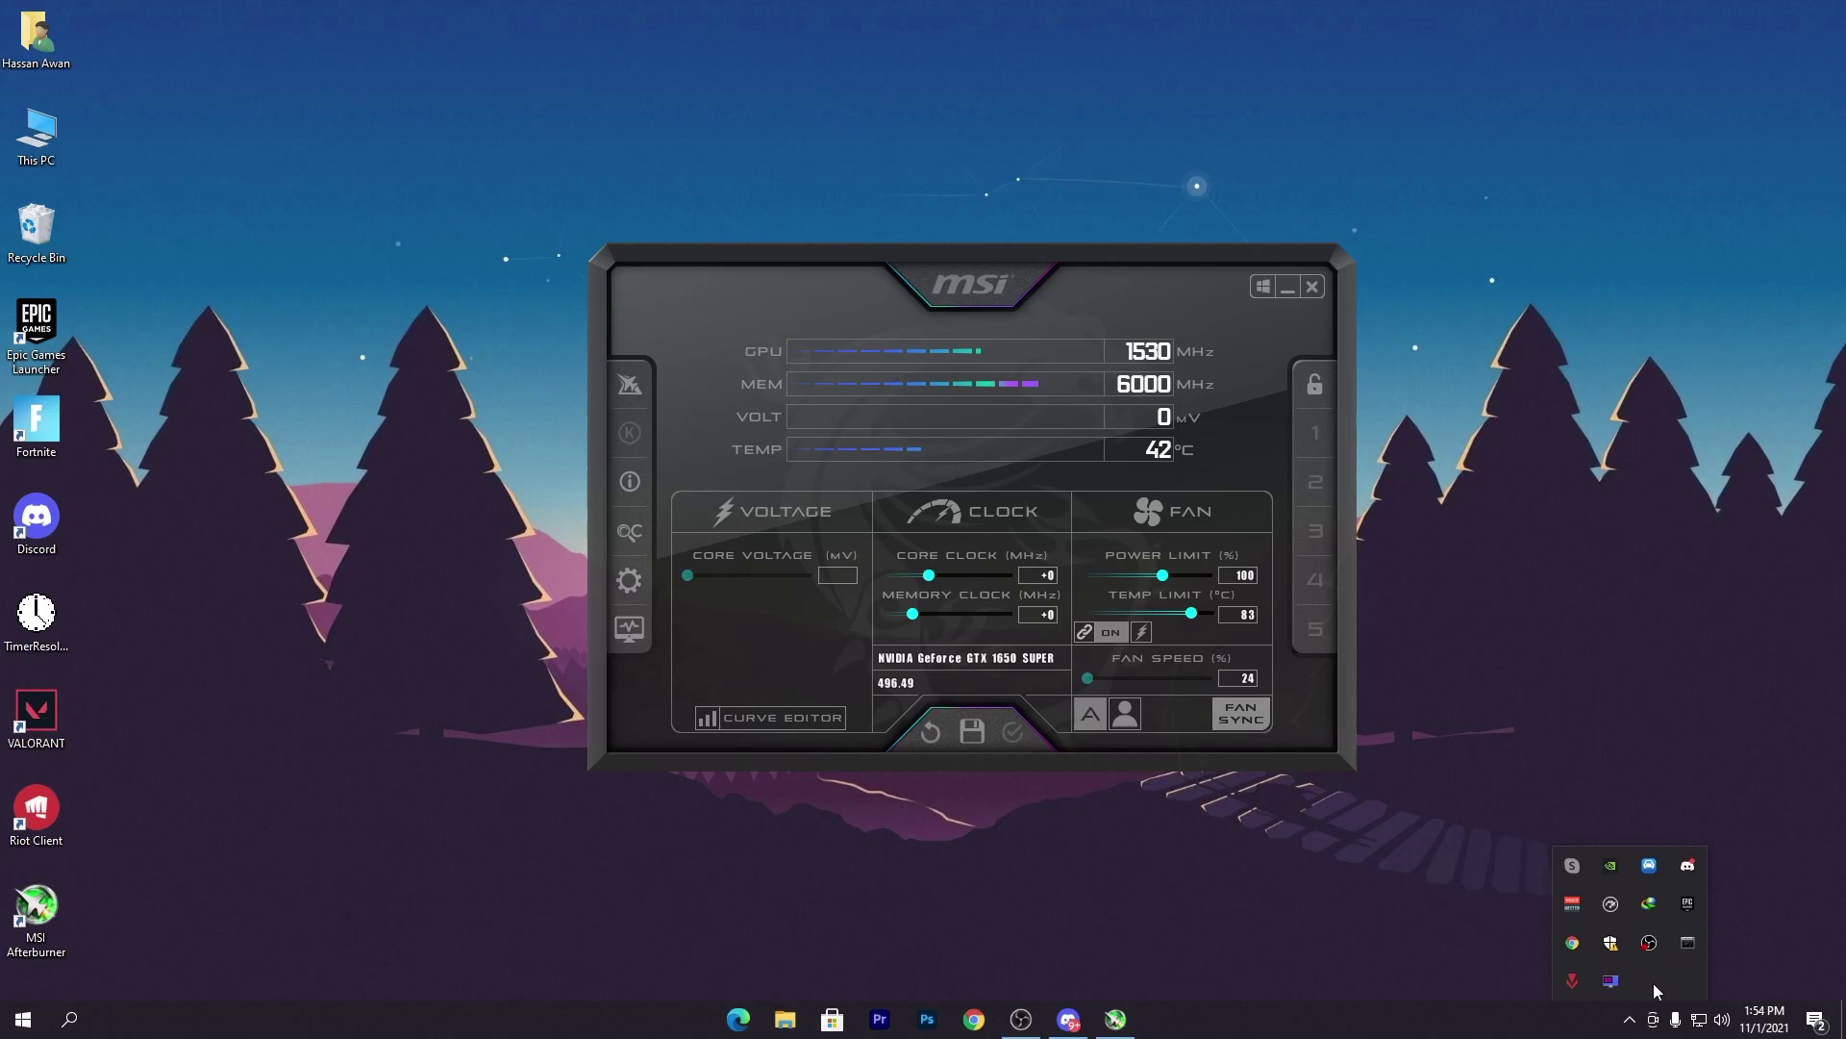
{"action": "left_click_drag", "start_coordinate": [1191, 613], "coordinate": [1260, 648]}
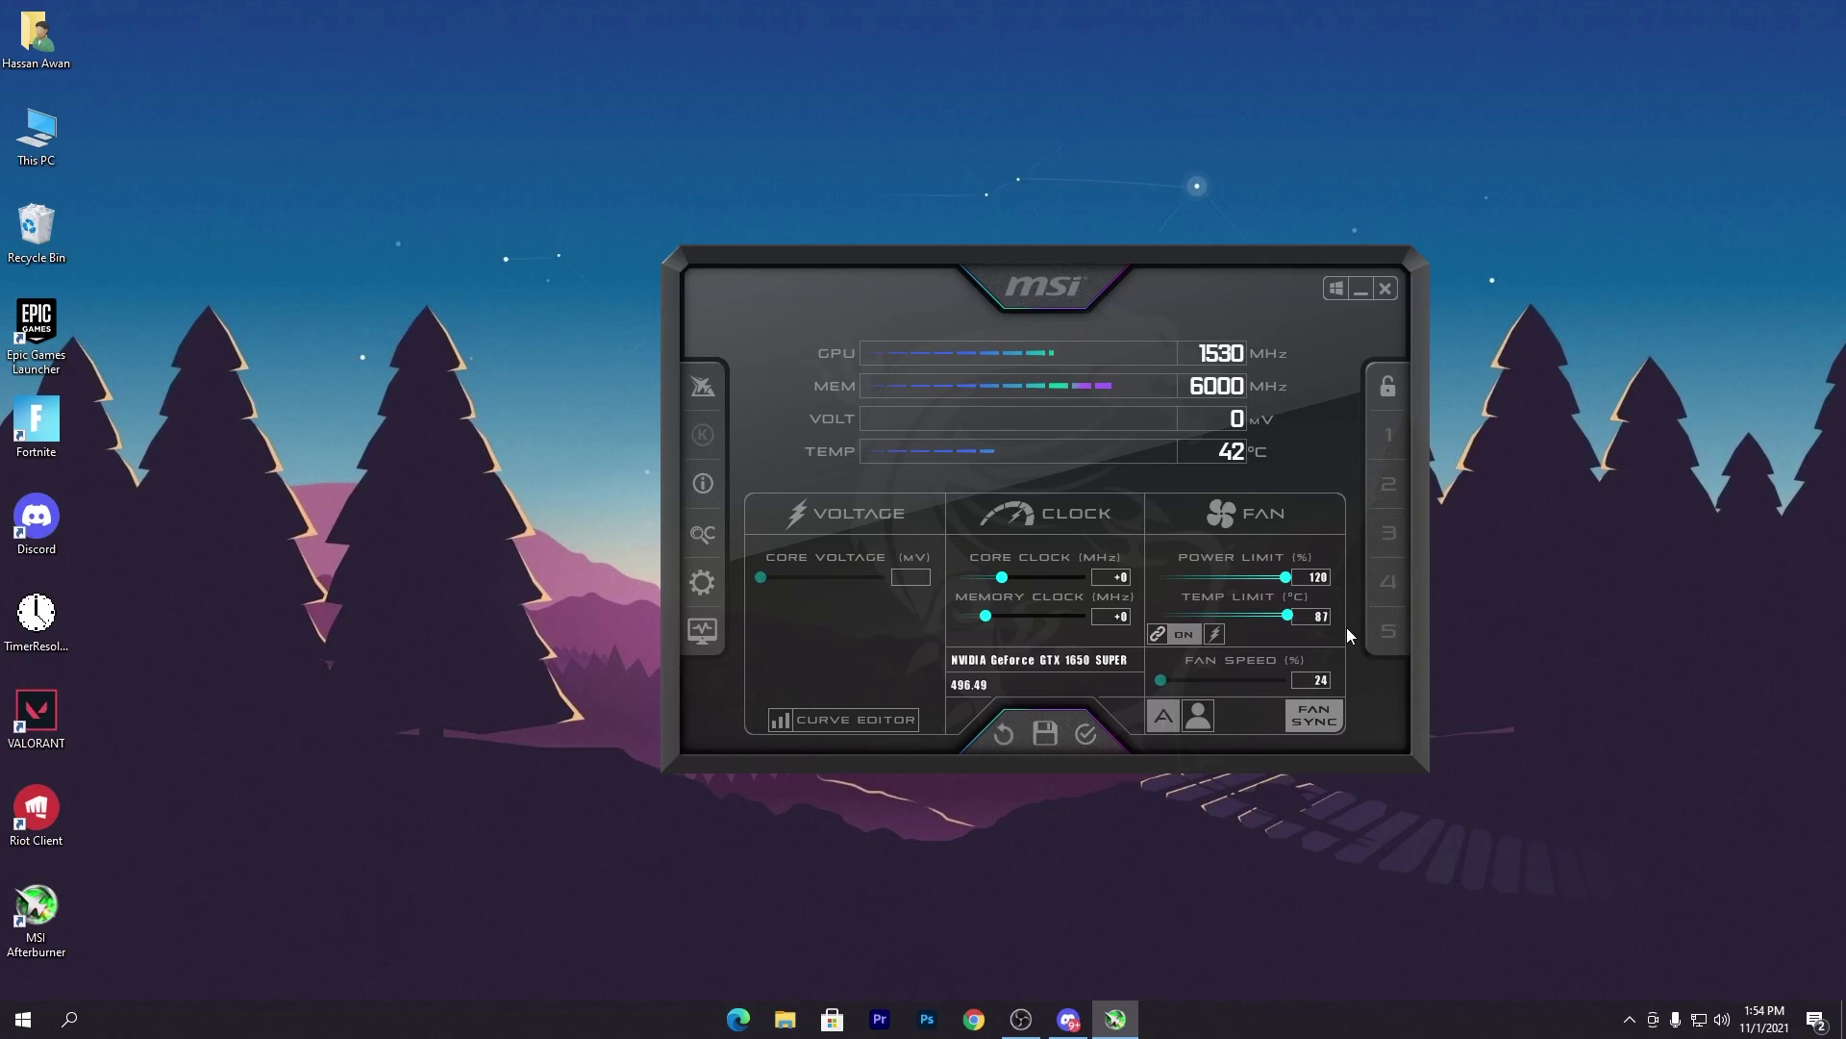
- Close the MSI Afterburner window to the tray
{"action": "left_click", "coordinate": [1356, 290]}
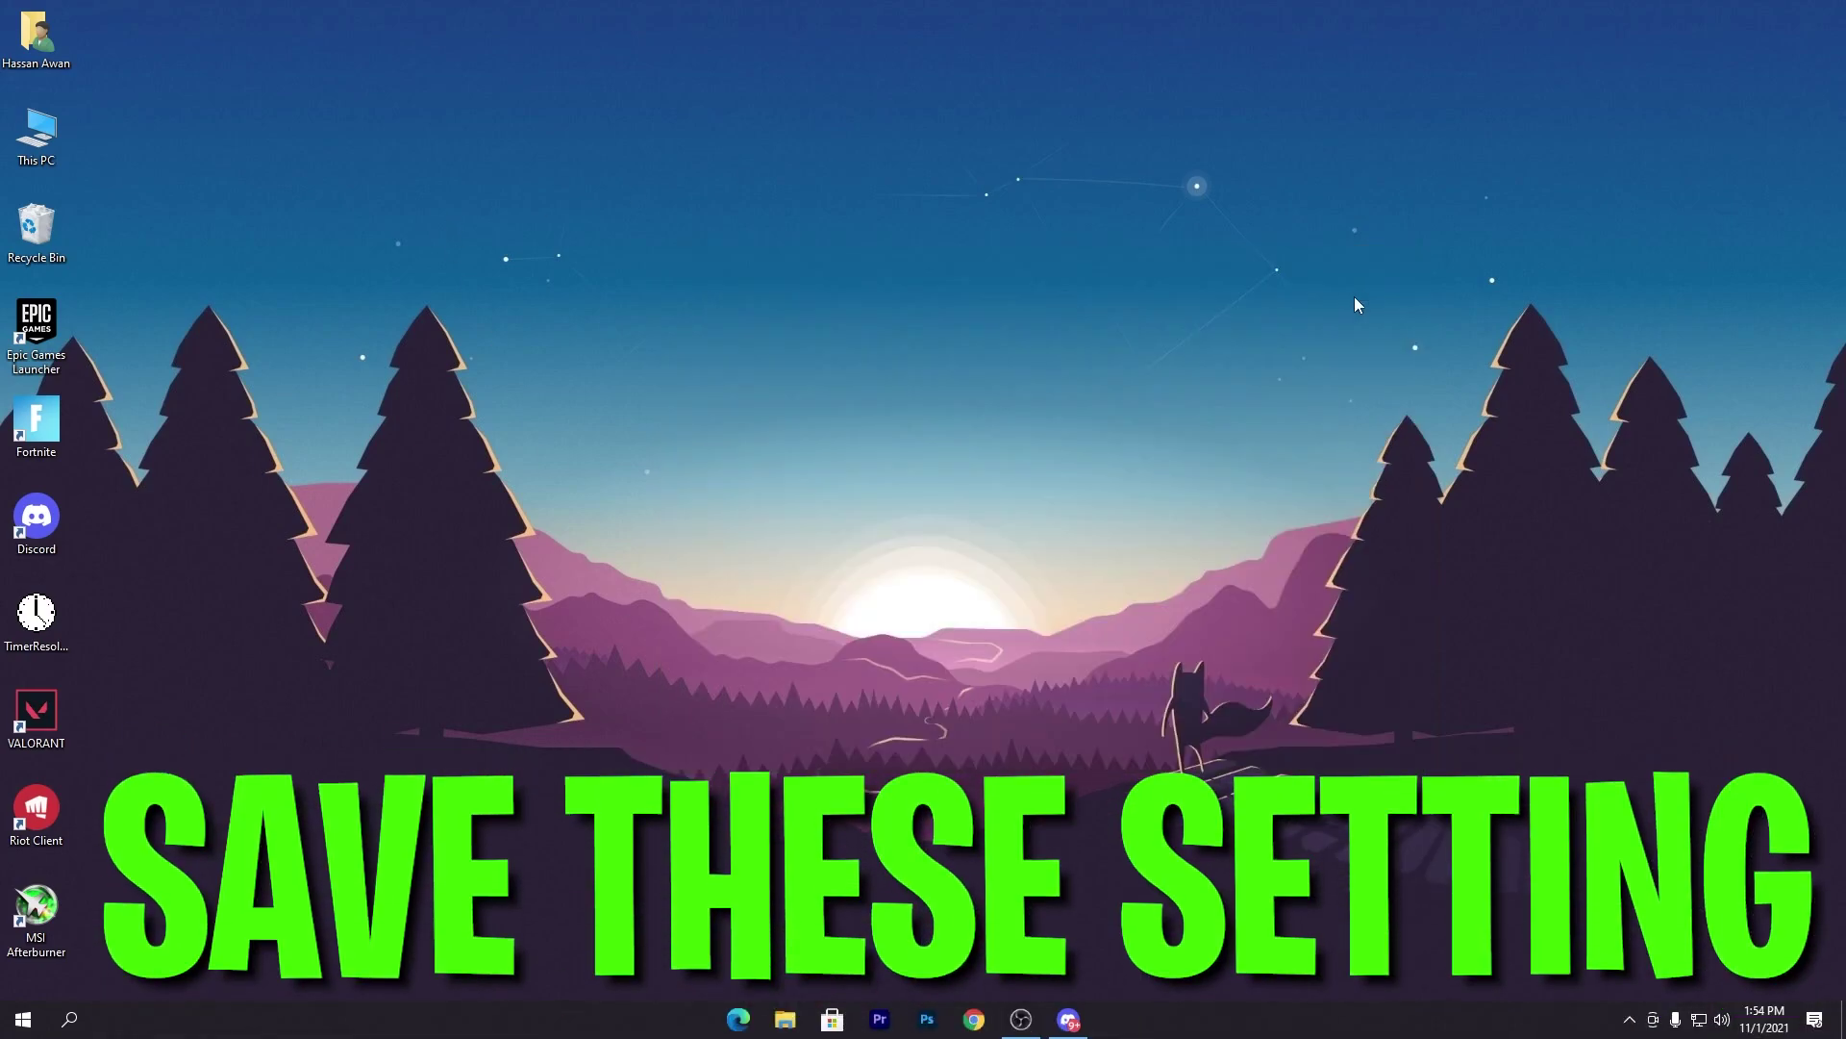